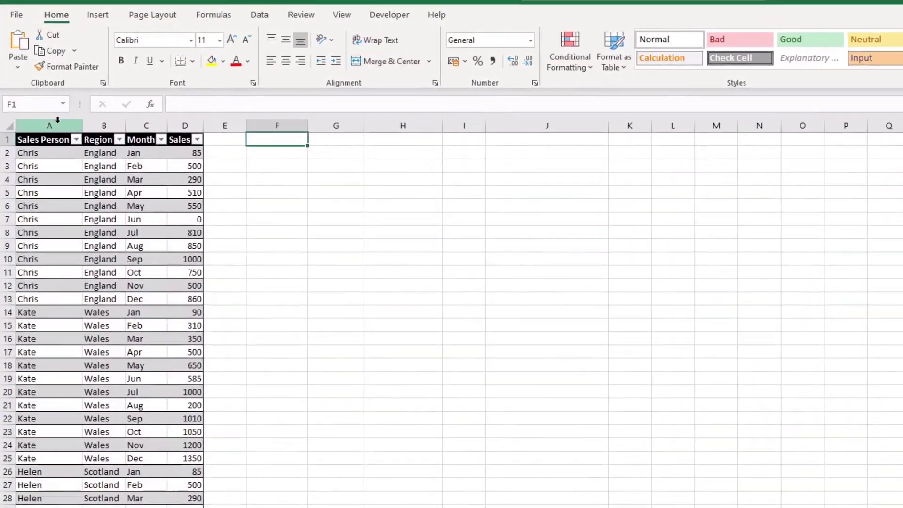
# Select the whole sales table in columns A to D as the chart source.
pyautogui.moveTo(63, 119); pyautogui.dragTo(174, 121)
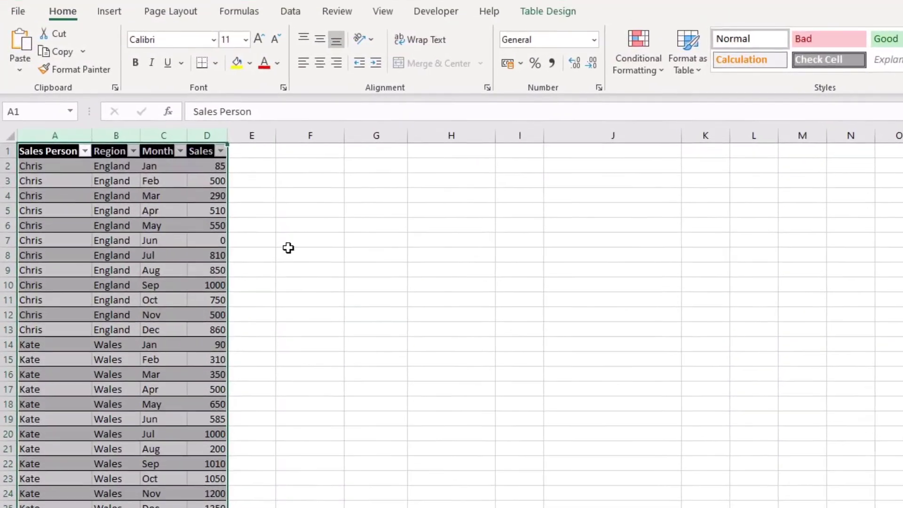
pyautogui.click(64, 161)
pyautogui.moveTo(56, 167); pyautogui.dragTo(49, 443)
pyautogui.moveTo(155, 167); pyautogui.dragTo(164, 393)
pyautogui.moveTo(210, 170); pyautogui.dragTo(203, 394)
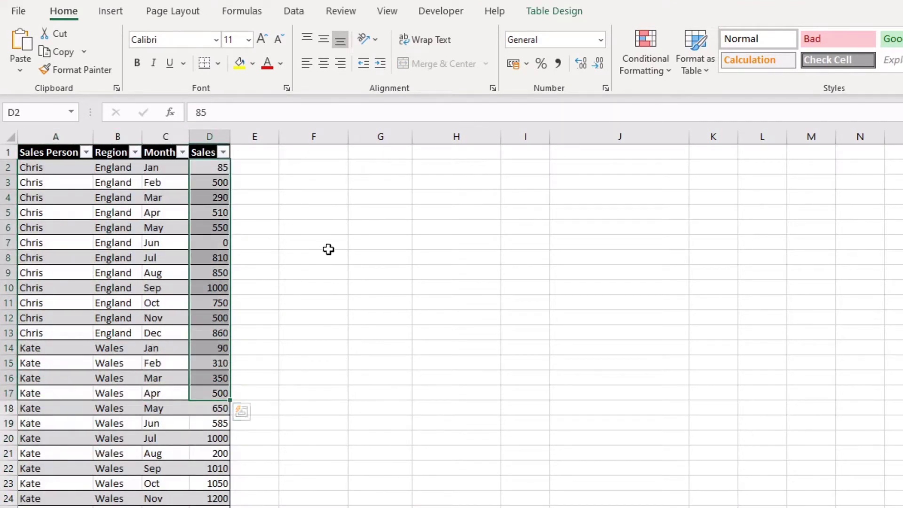
pyautogui.click(329, 250)
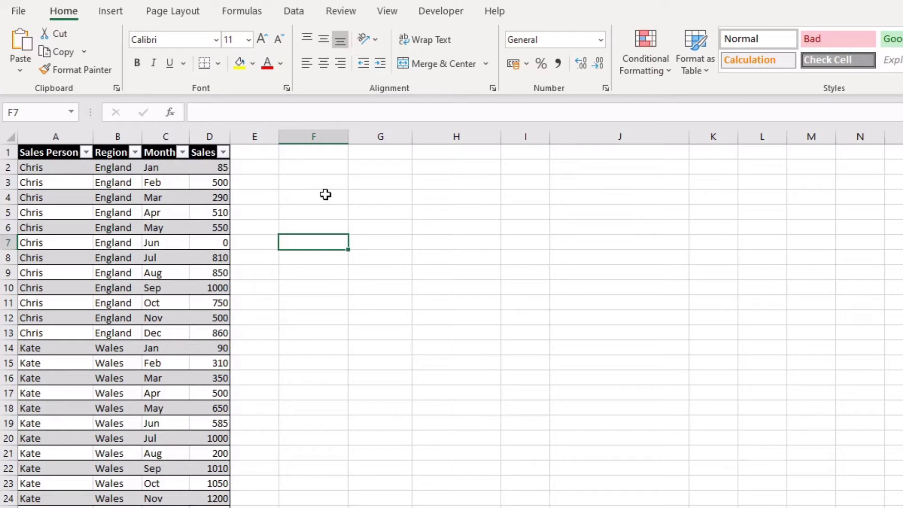
pyautogui.click(307, 155)
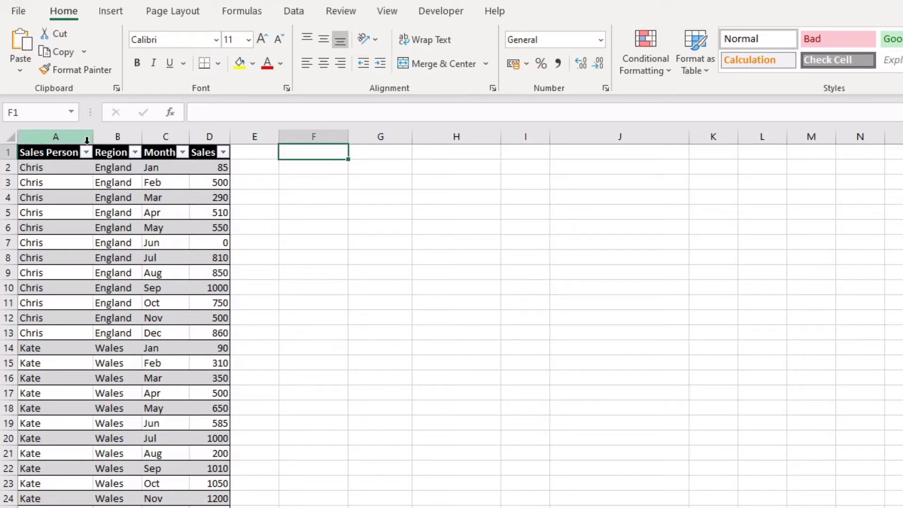
pyautogui.moveTo(63, 137); pyautogui.dragTo(209, 137)
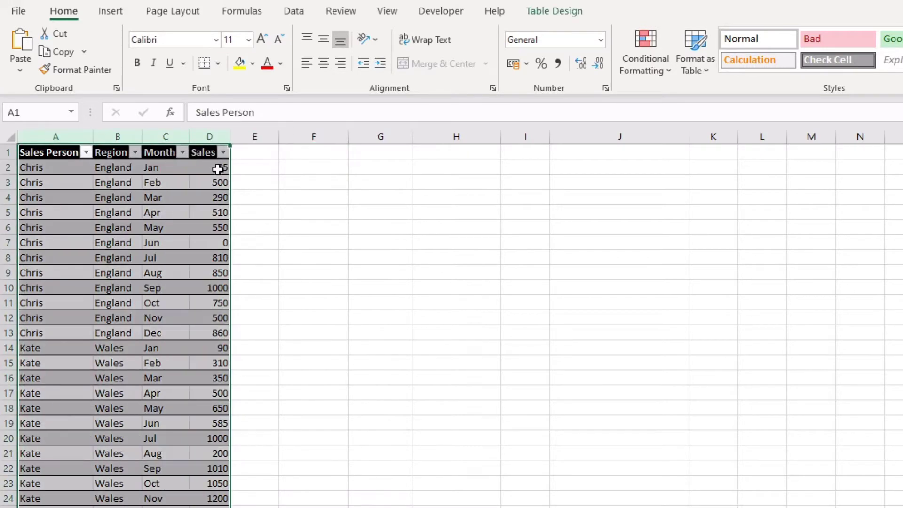
# Insert a 2-D clustered column chart of the table.
pyautogui.click(122, 12)
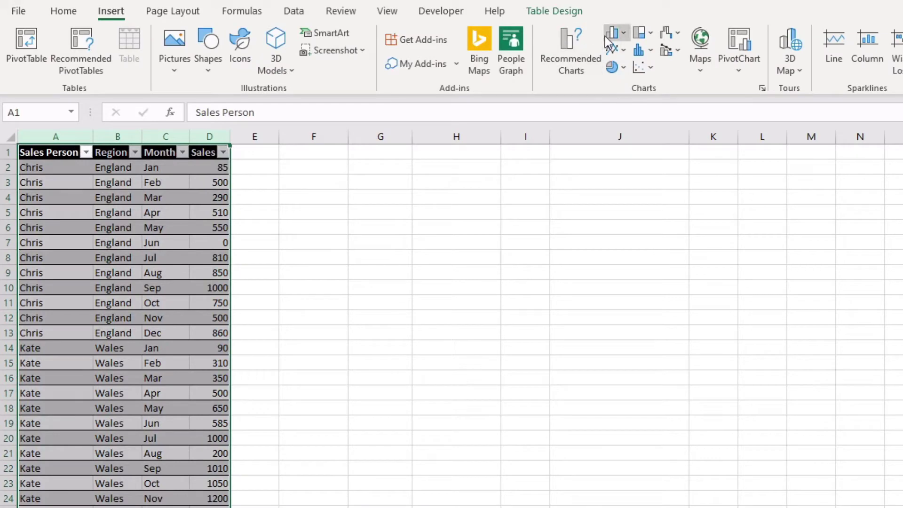
pyautogui.click(624, 37)
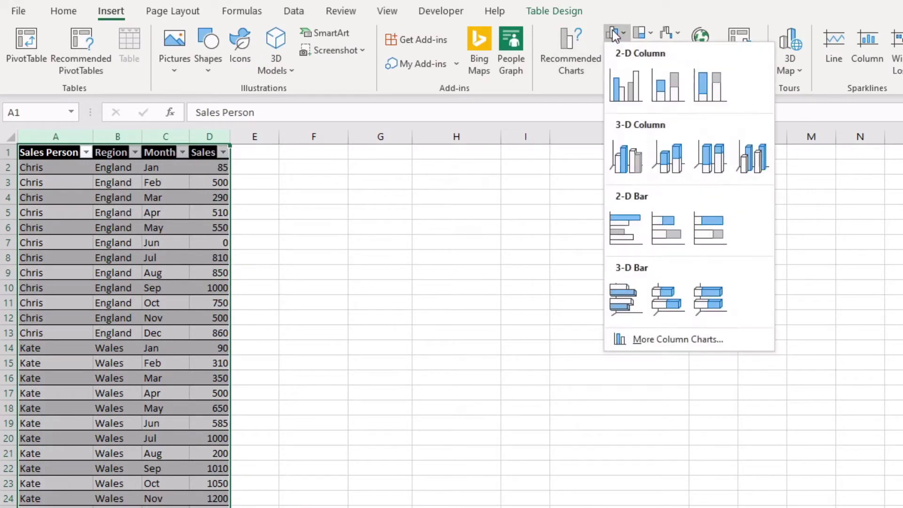
pyautogui.click(630, 85)
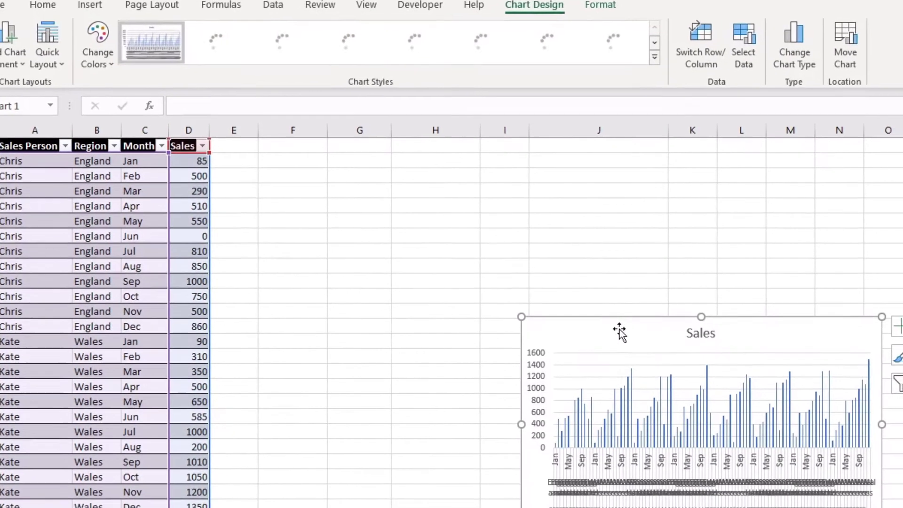
# Move the chart beside the table, enlarge it to about column Q, then delete it.
pyautogui.moveTo(633, 330); pyautogui.dragTo(394, 173)
pyautogui.moveTo(332, 153); pyautogui.dragTo(254, 131)
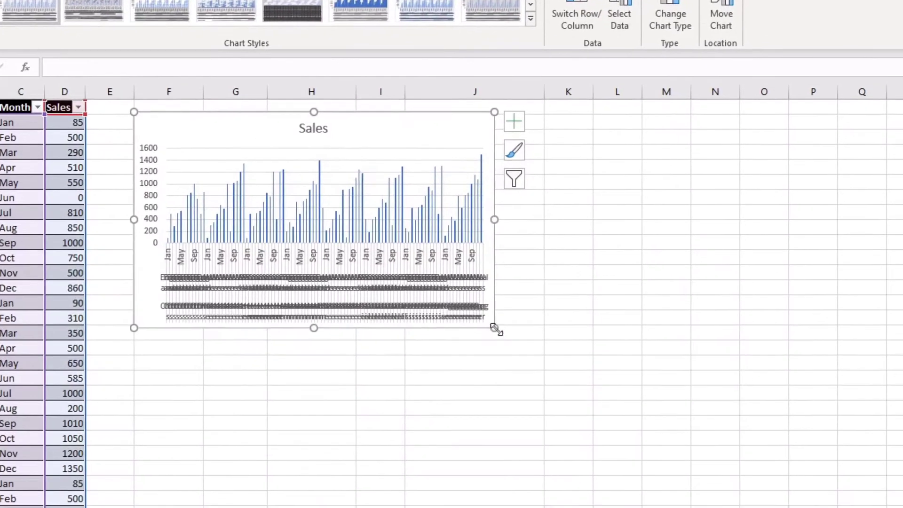
pyautogui.moveTo(495, 329); pyautogui.dragTo(840, 479)
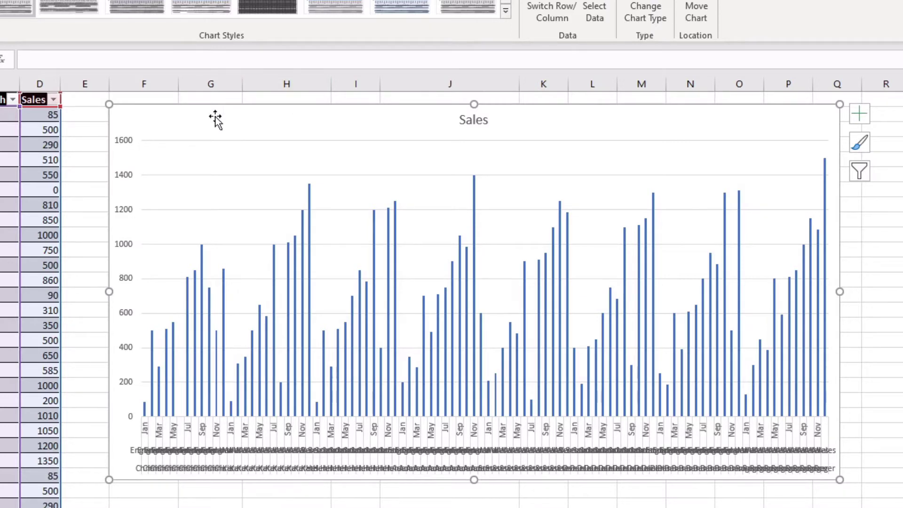
pyautogui.moveTo(155, 125)
pyautogui.mouseDown()
pyautogui.moveTo(168, 166)
pyautogui.moveTo(156, 125)
pyautogui.mouseUp()
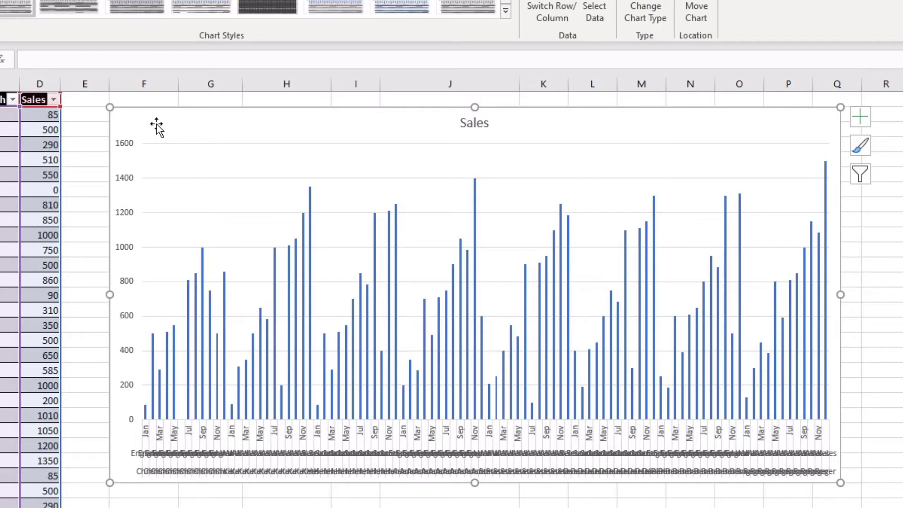
pyautogui.press('Delete')
# Enter the headings Month in F1 and Sales in G1.
pyautogui.click(157, 128)
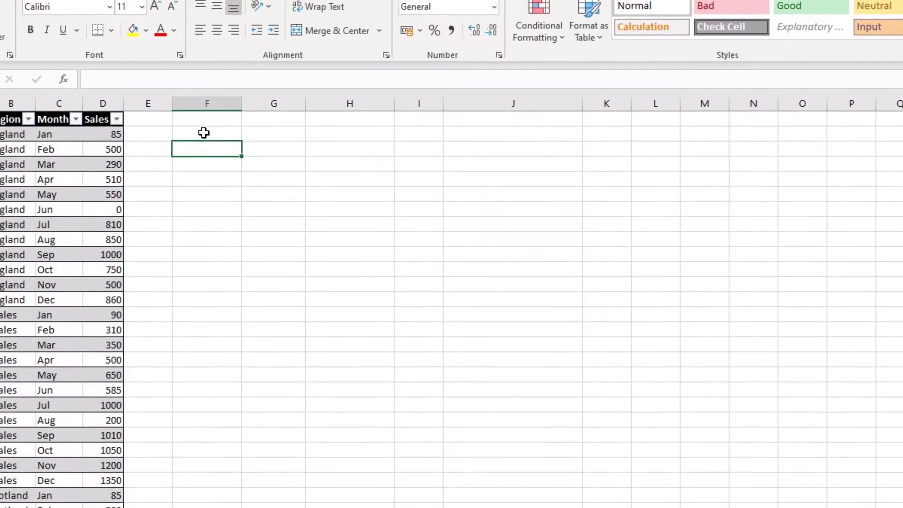
pyautogui.click(203, 133)
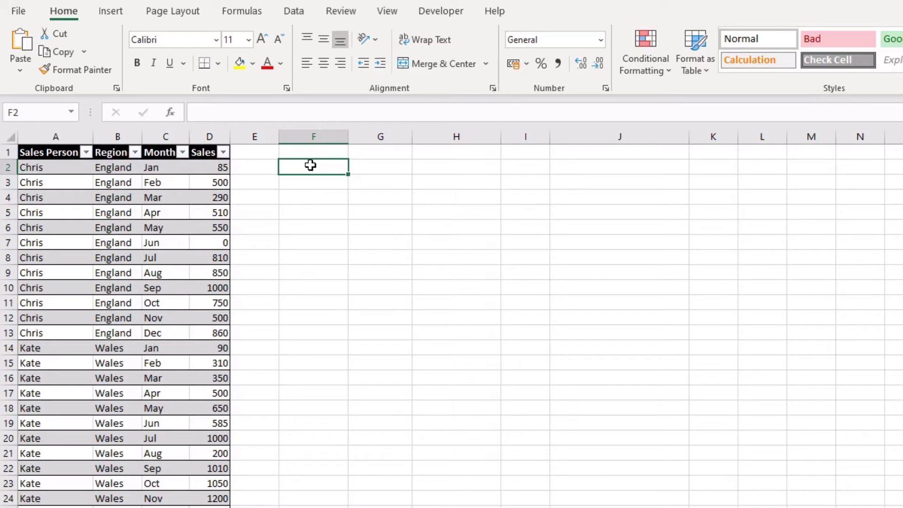
pyautogui.click(308, 155)
pyautogui.write('Month')
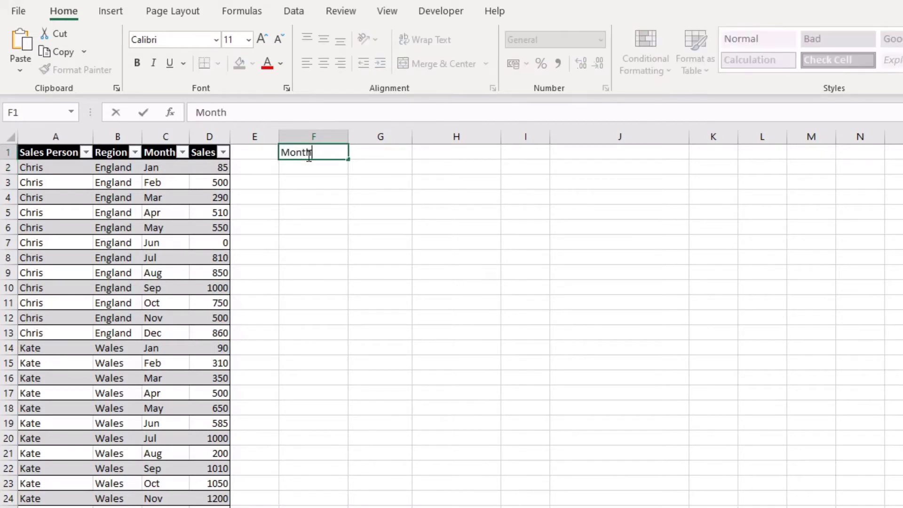
pyautogui.press('Tab')
pyautogui.write('Sales')
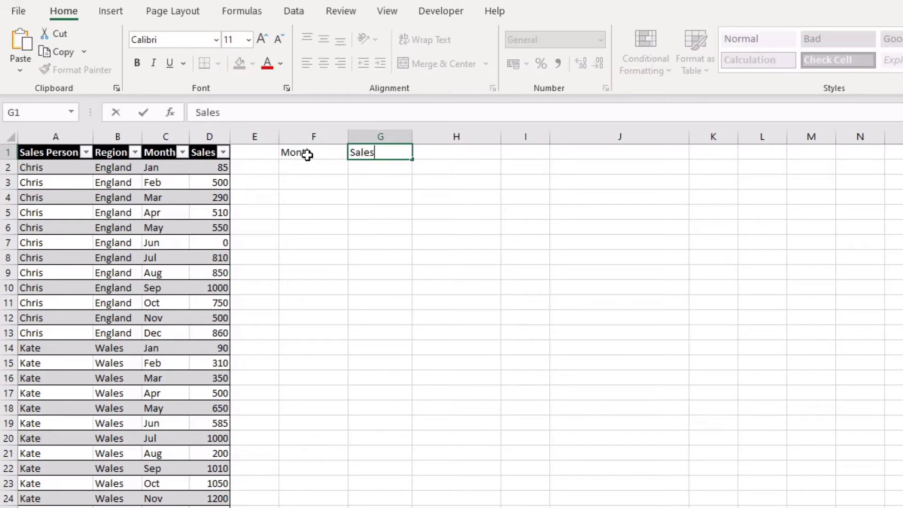
pyautogui.press('Return')
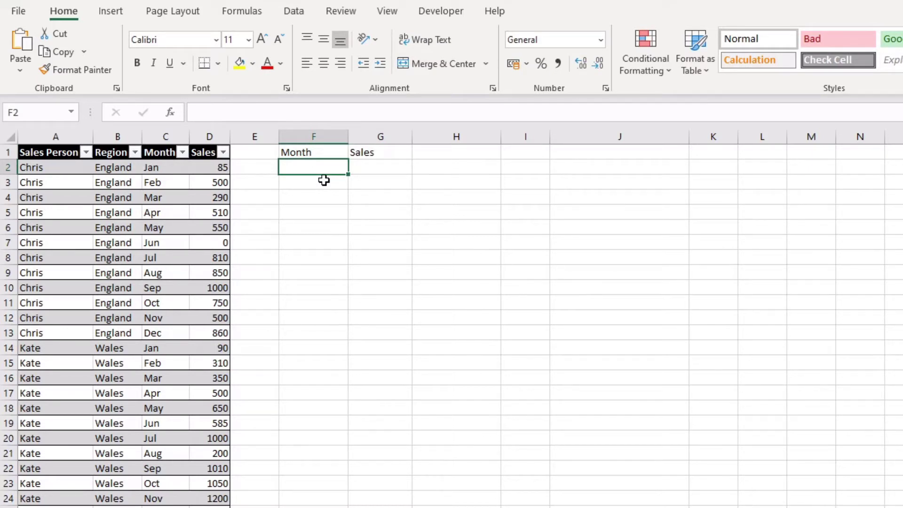
# Enter Jan in F2 and autofill the month names down to Dec in F13.
pyautogui.write('Jan')
pyautogui.moveTo(349, 174); pyautogui.dragTo(346, 345)
pyautogui.click(368, 164)
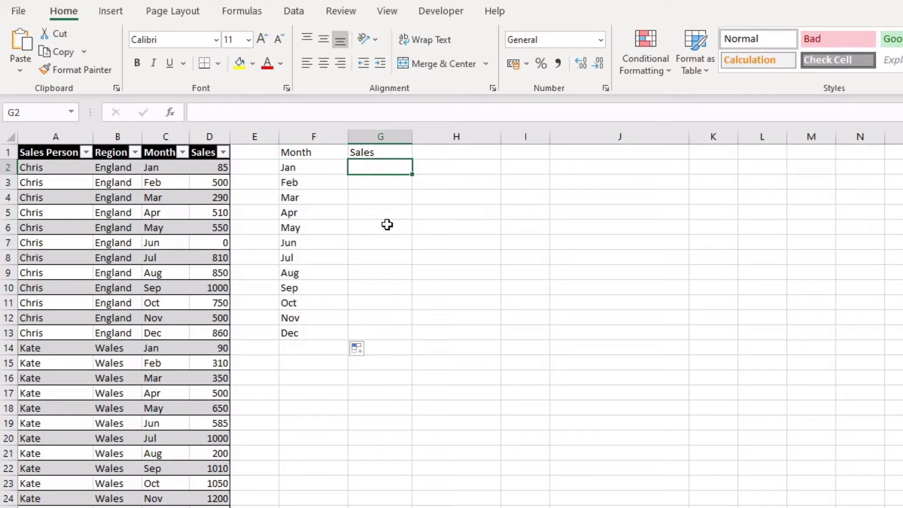
# Enter =SUMIF(C:C,F2,D:D) in G2 to total January's sales.
pyautogui.write('=s')
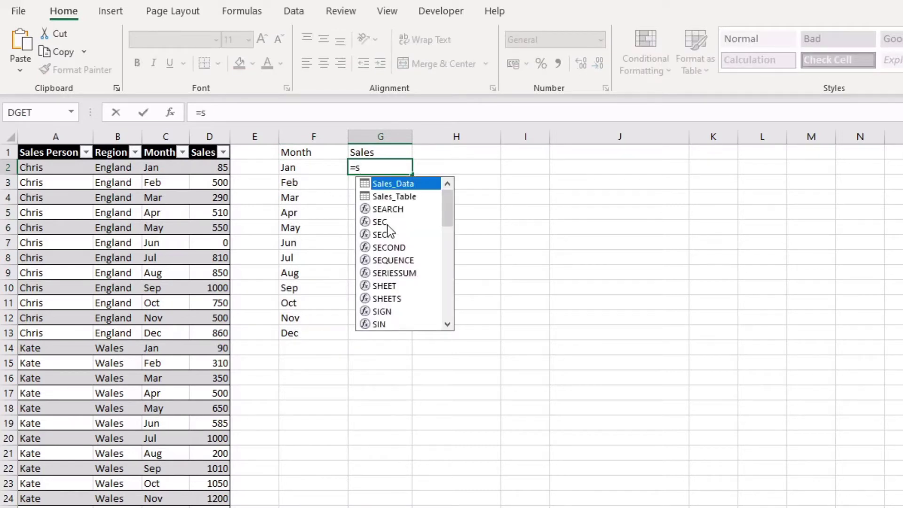
pyautogui.press('BackSpace')
pyautogui.press('BackSpace')
pyautogui.write('=sumif(')
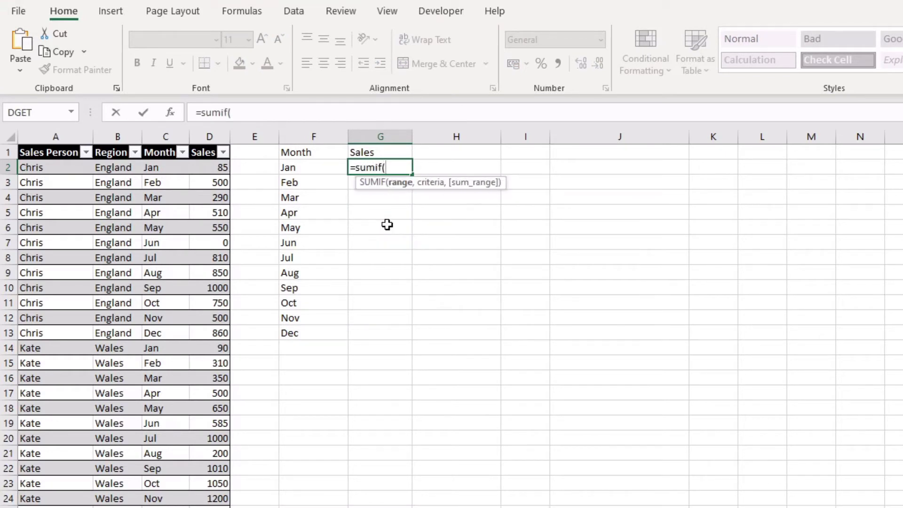
pyautogui.click(173, 136)
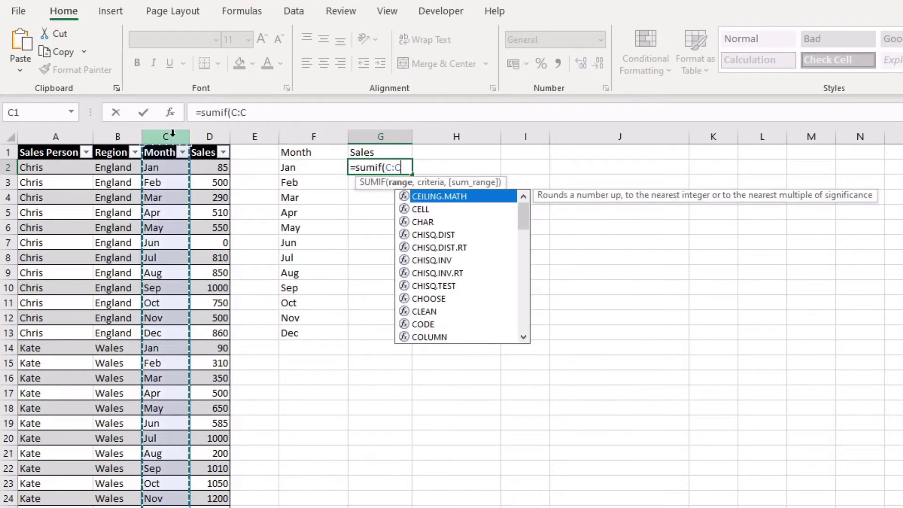
pyautogui.write(',')
pyautogui.click(292, 167)
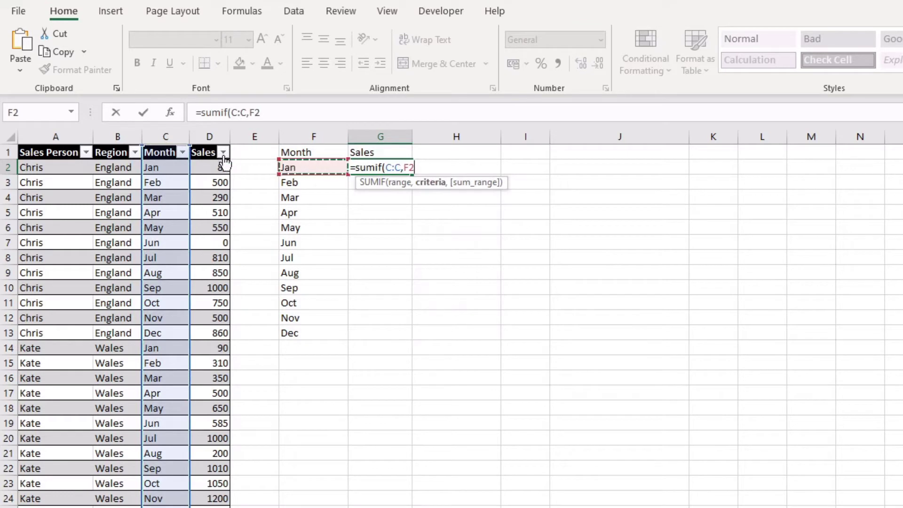
pyautogui.write(',')
pyautogui.click(210, 136)
pyautogui.write(')')
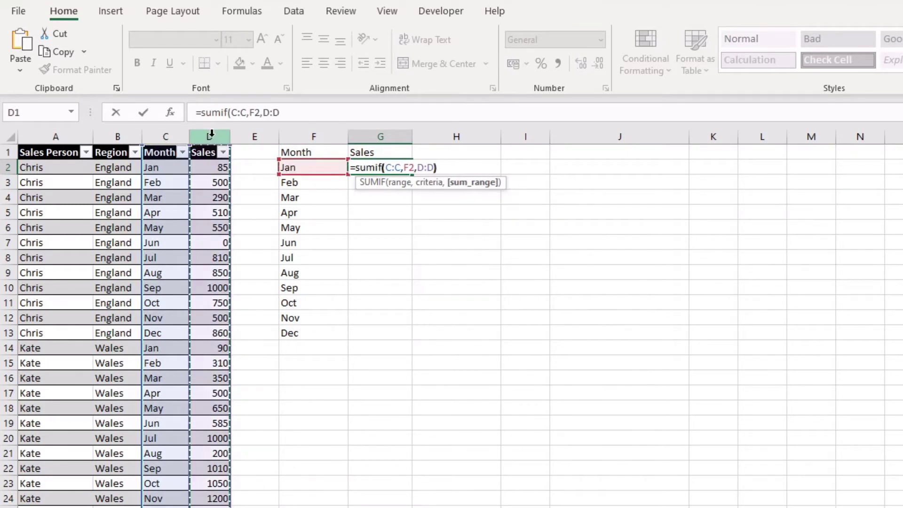
pyautogui.press('Return')
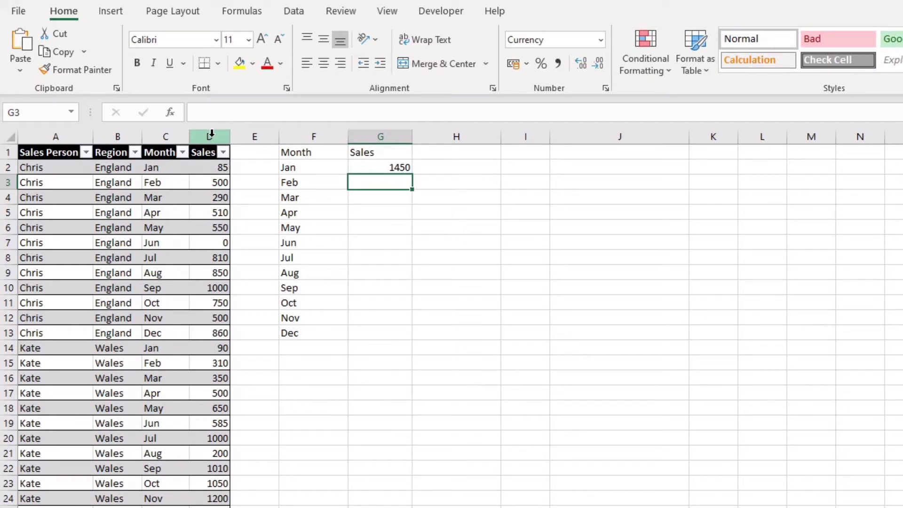
# Copy the SUMIF formula down G2:G13 for every month.
pyautogui.click(397, 167)
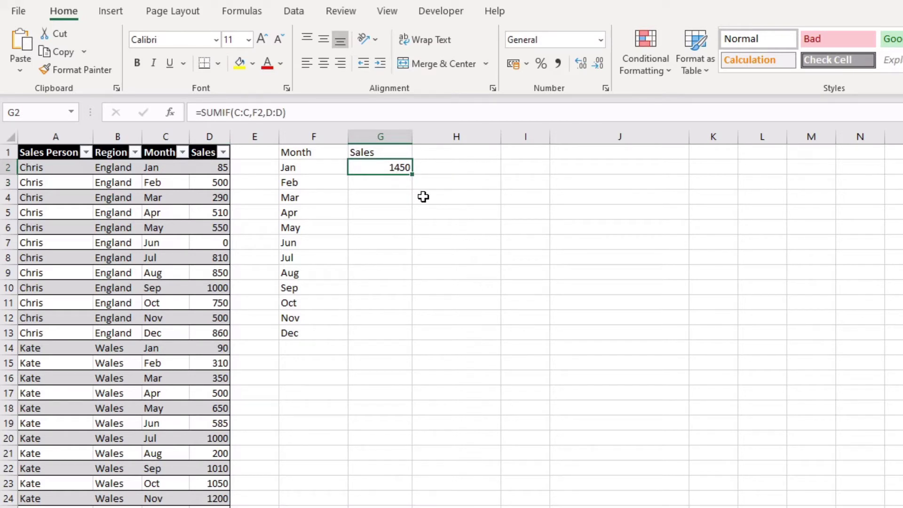
pyautogui.doubleClick(414, 179)
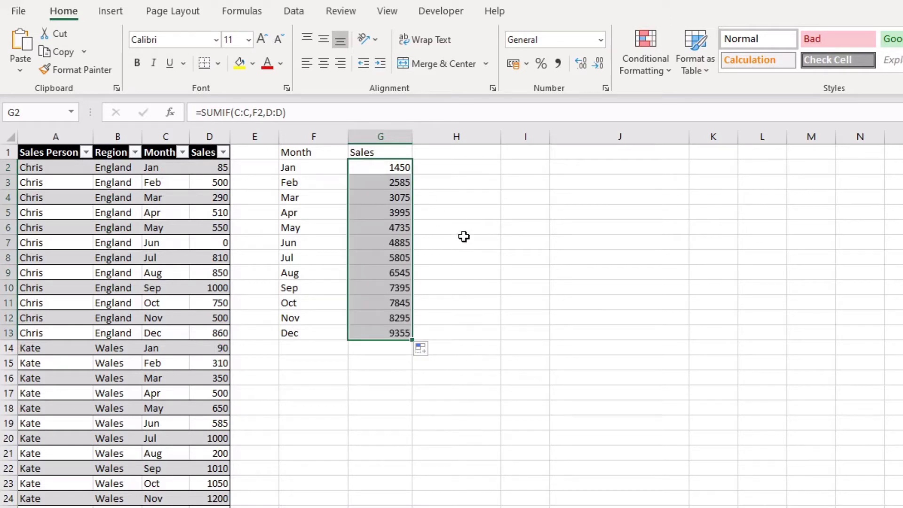
pyautogui.click(328, 178)
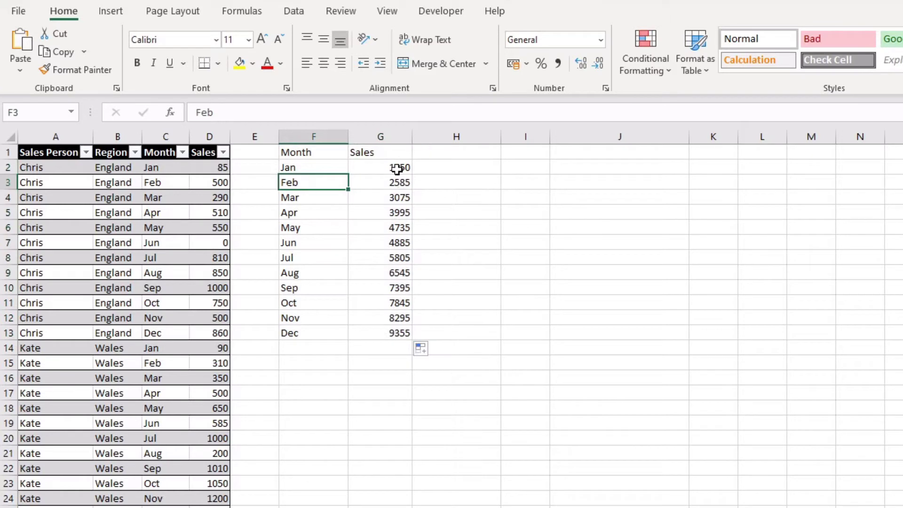
# Format the Month/Sales summary as a table with a Medium banded style.
pyautogui.moveTo(397, 169); pyautogui.dragTo(397, 331)
pyautogui.moveTo(318, 330); pyautogui.dragTo(337, 169)
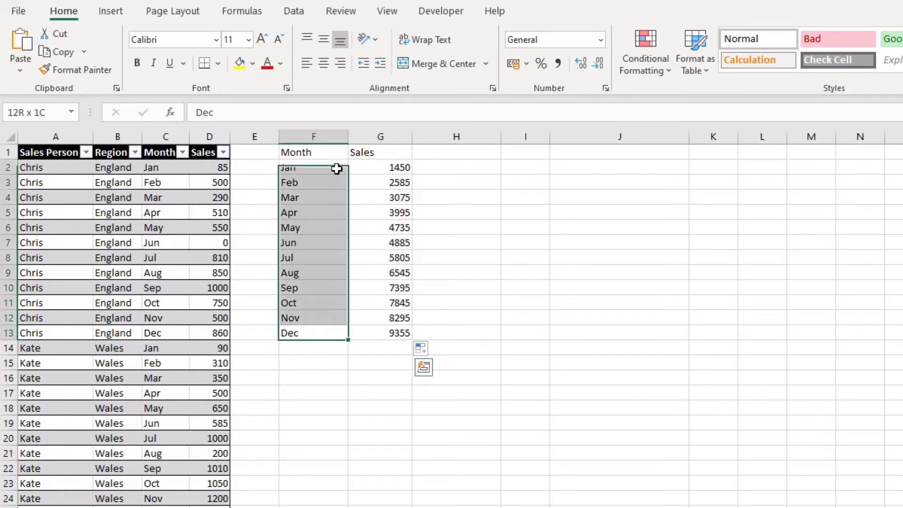
pyautogui.click(377, 216)
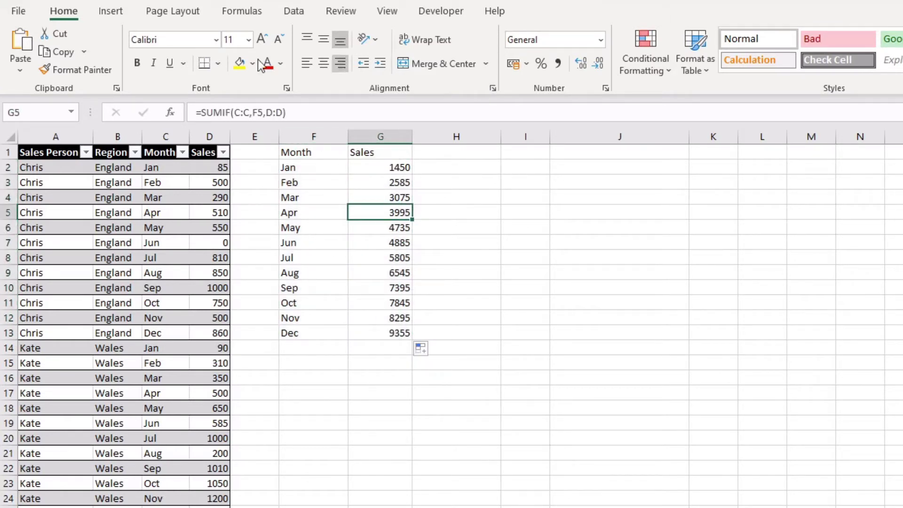
pyautogui.click(695, 59)
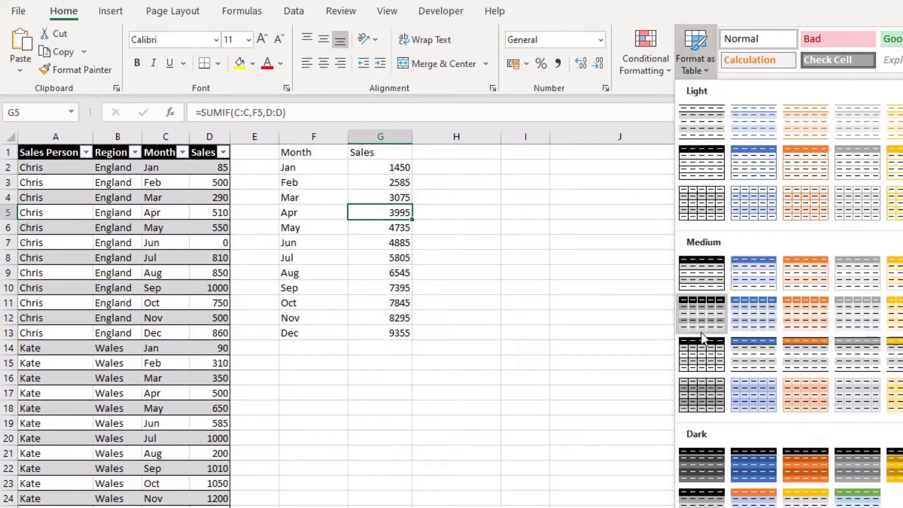
pyautogui.click(702, 352)
pyautogui.click(729, 356)
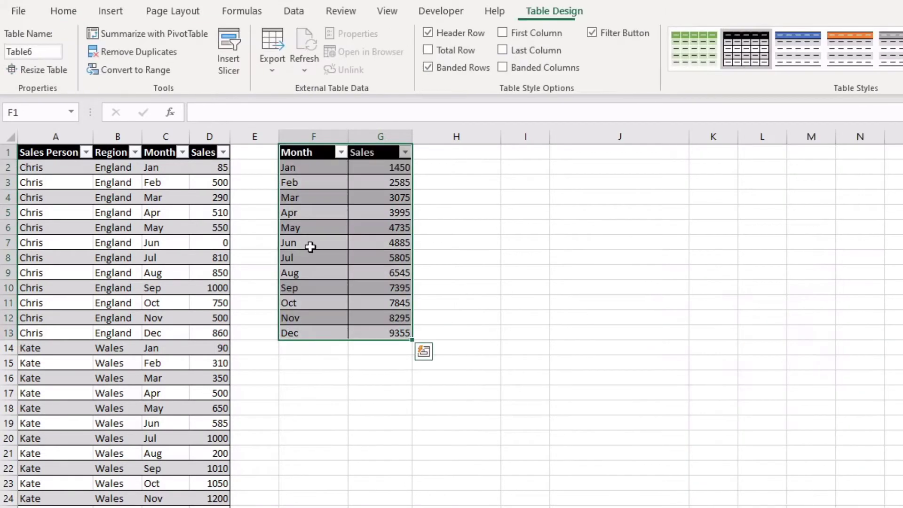
pyautogui.click(475, 211)
pyautogui.click(539, 181)
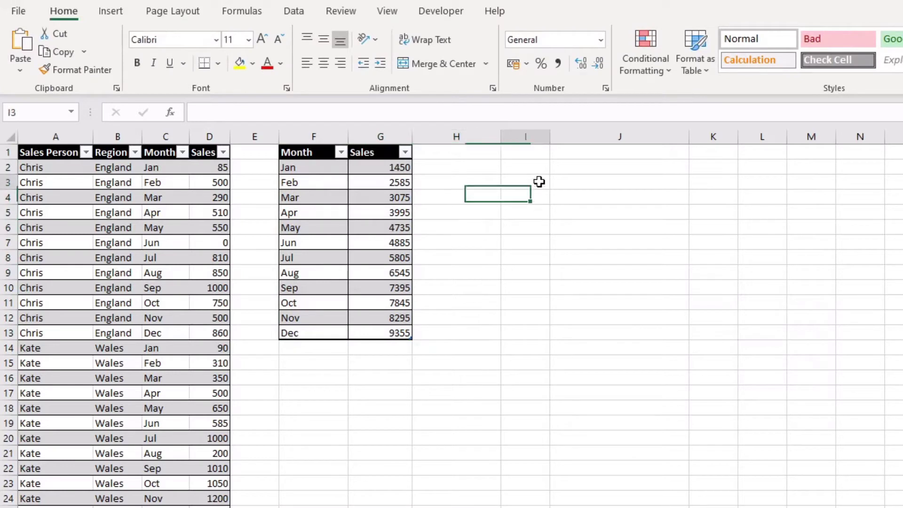
# Select the F1:G13 summary table and bring up the column chart types.
pyautogui.click(516, 153)
pyautogui.moveTo(295, 151); pyautogui.dragTo(399, 335)
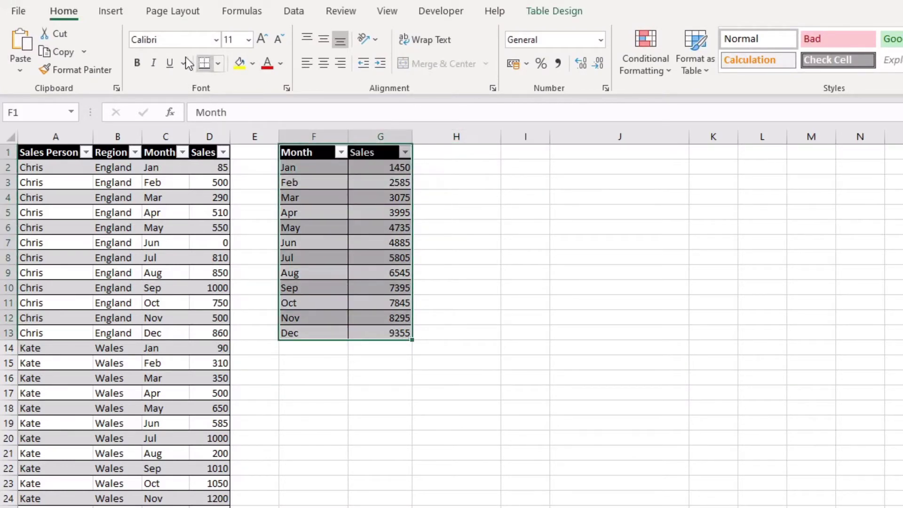
pyautogui.click(109, 14)
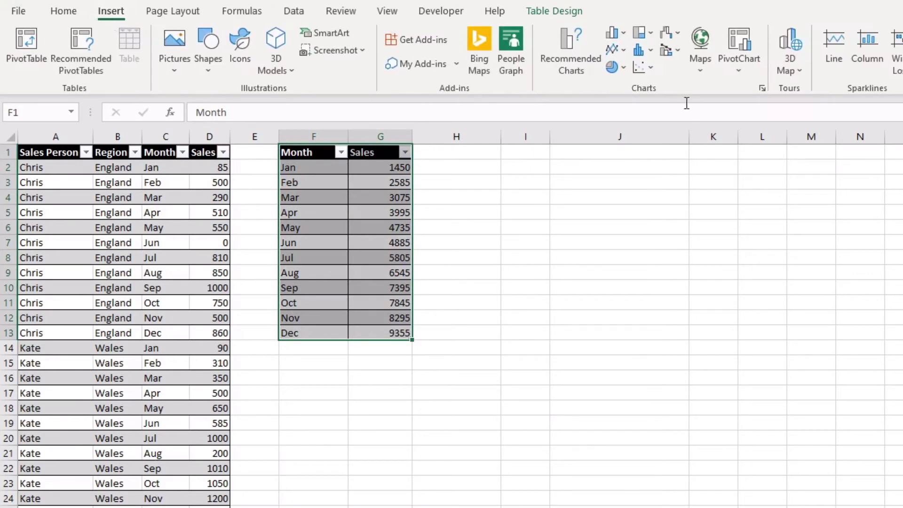
pyautogui.click(613, 34)
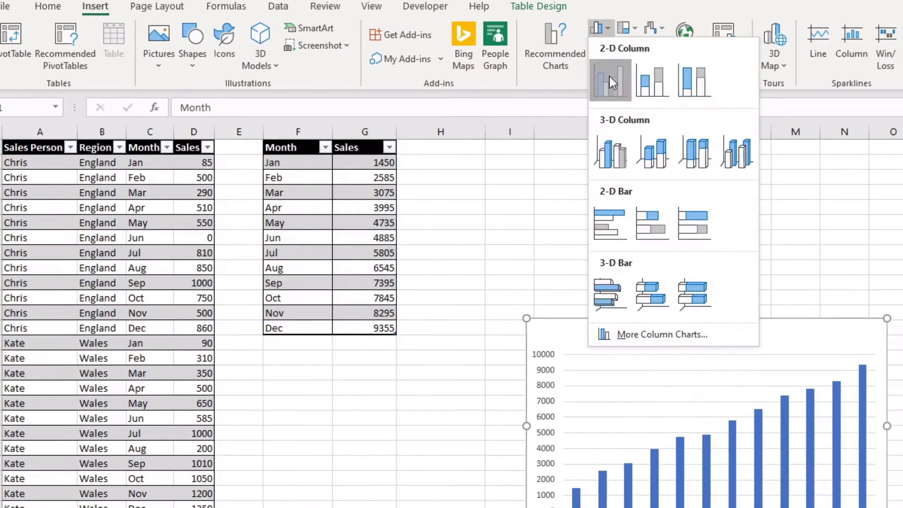
# Insert a clustered column chart of the monthly totals and place it beside the summary.
pyautogui.click(625, 81)
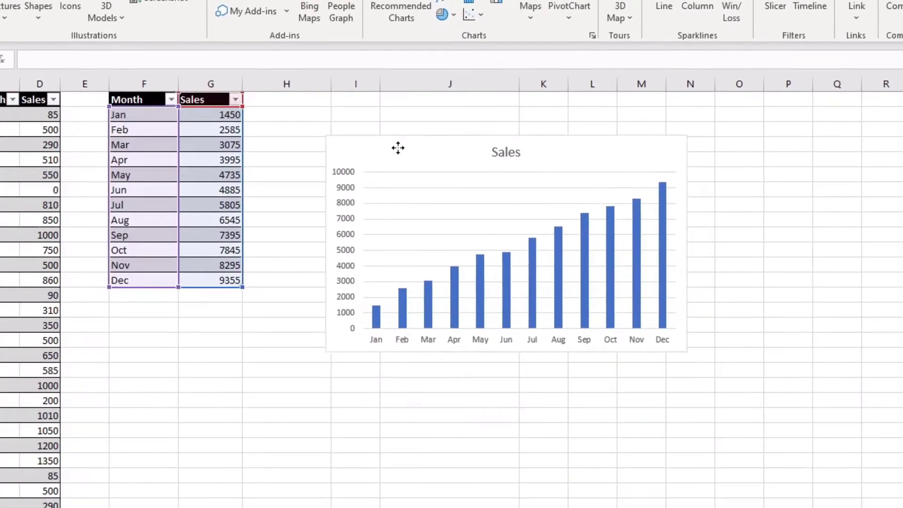
pyautogui.moveTo(398, 148); pyautogui.dragTo(350, 120)
pyautogui.moveTo(634, 315); pyautogui.dragTo(773, 386)
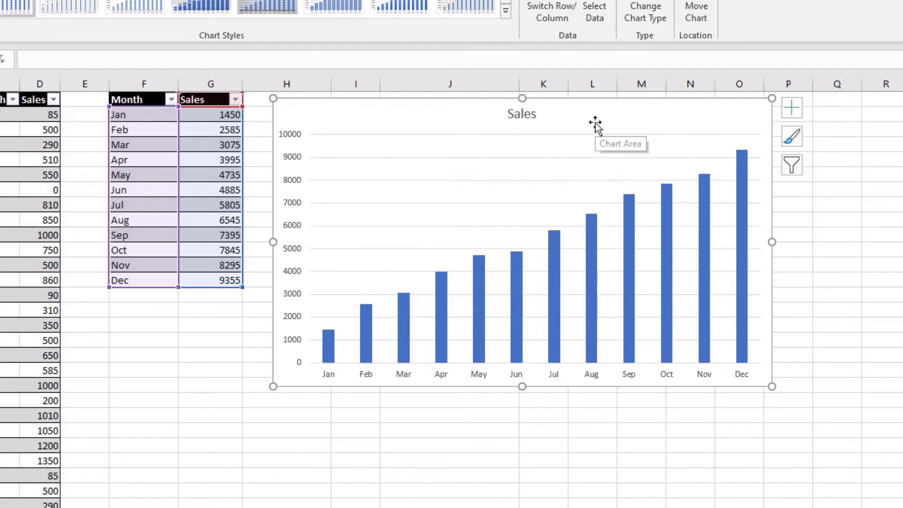
pyautogui.click(398, 474)
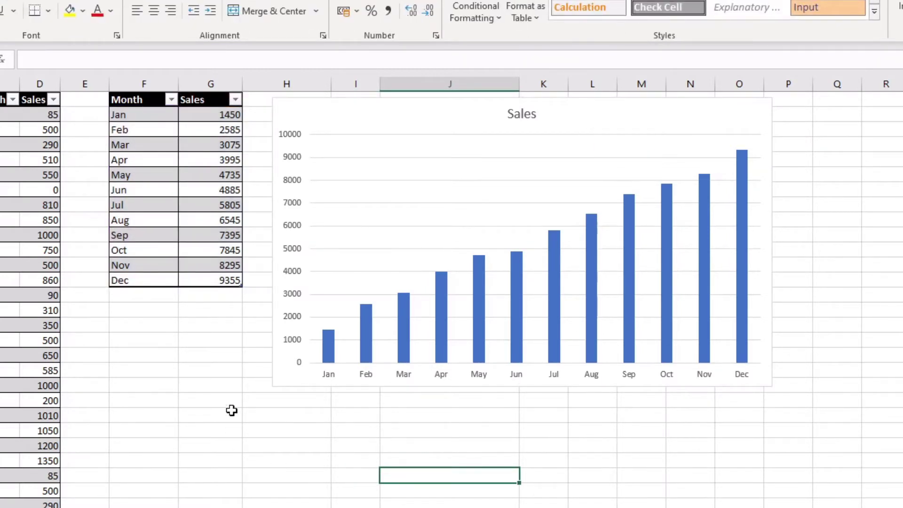
# Review the Month/Sales summary range and the Jan SUMIF formula.
pyautogui.click(137, 114)
pyautogui.moveTo(162, 128); pyautogui.dragTo(204, 286)
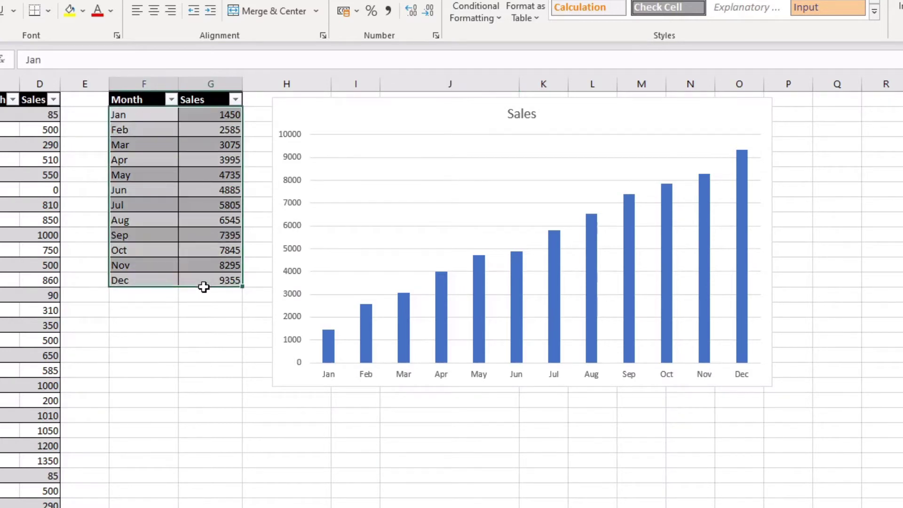
pyautogui.click(219, 118)
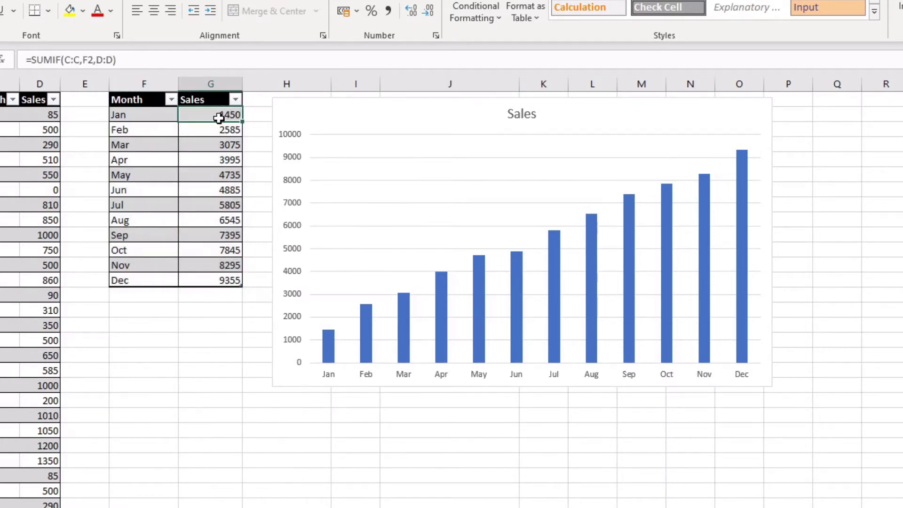
pyautogui.moveTo(216, 115); pyautogui.dragTo(213, 280)
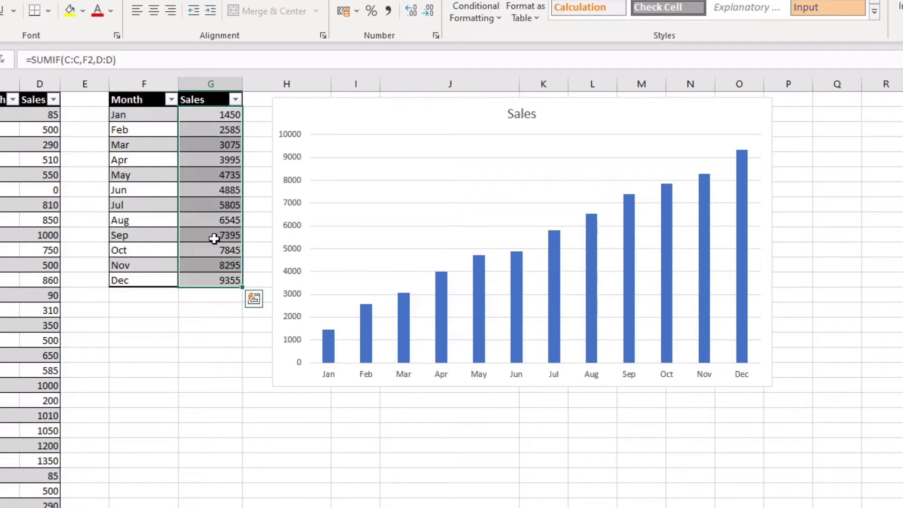
# Shrink the Sales chart to span about columns H to L beside the table.
pyautogui.click(328, 107)
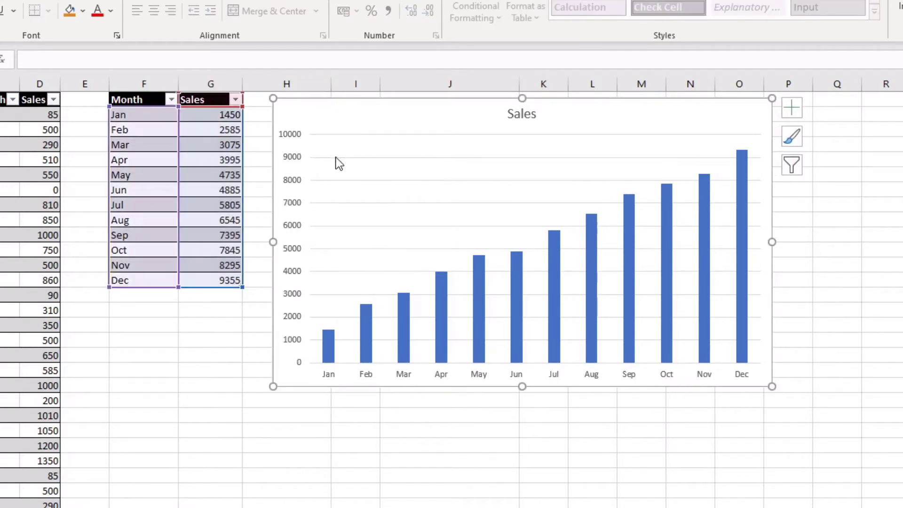
pyautogui.moveTo(771, 385); pyautogui.dragTo(633, 286)
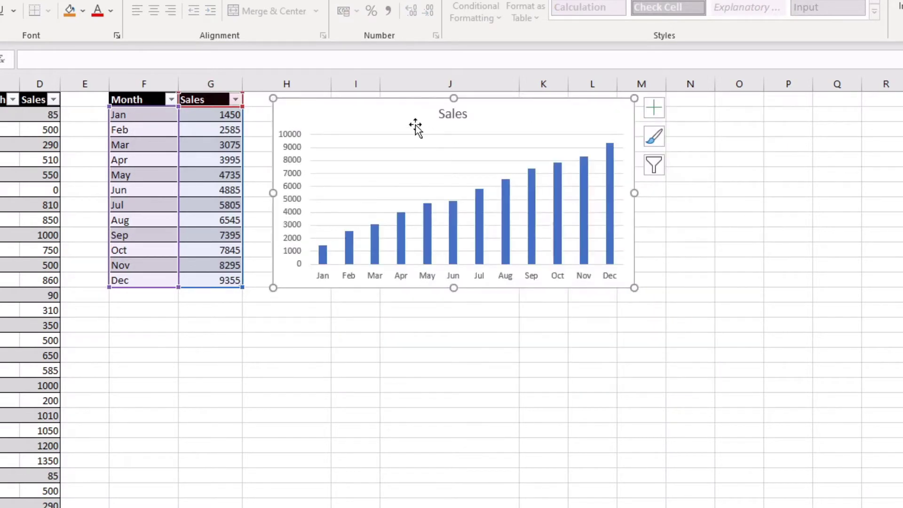
pyautogui.moveTo(404, 116)
pyautogui.mouseDown()
pyautogui.moveTo(377, 111)
pyautogui.moveTo(389, 114)
pyautogui.mouseUp()
pyautogui.click(278, 359)
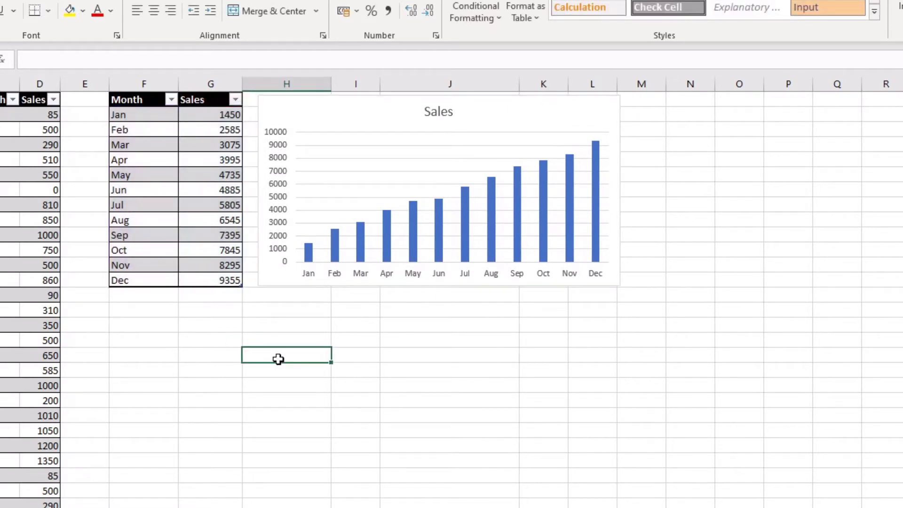
pyautogui.click(13, 142)
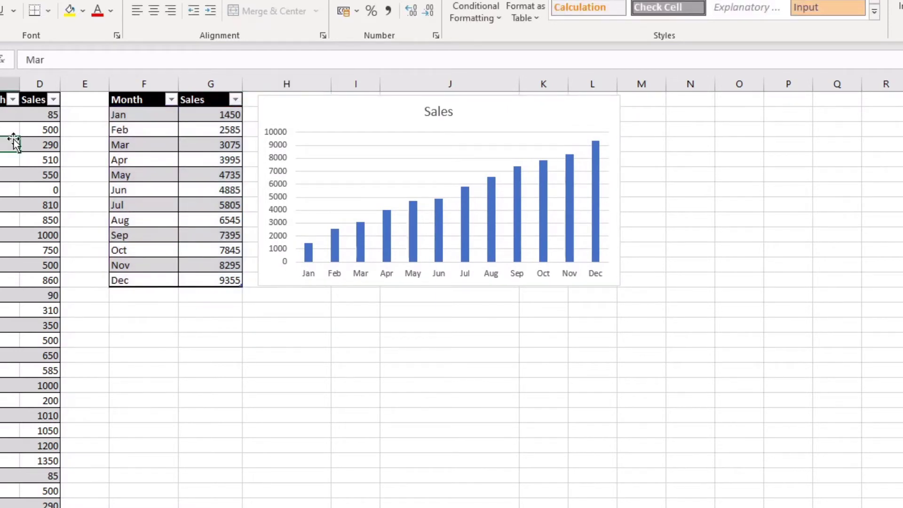
pyautogui.click(200, 175)
pyautogui.click(288, 107)
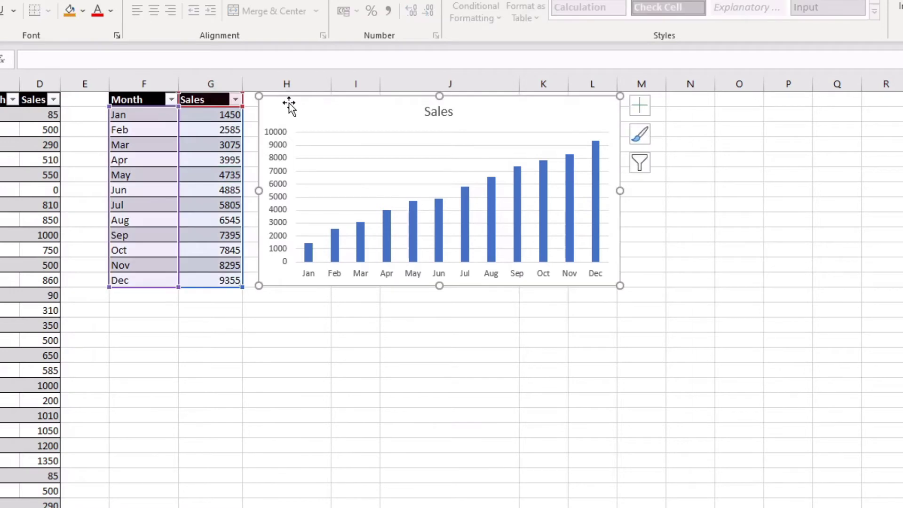
pyautogui.click(414, 343)
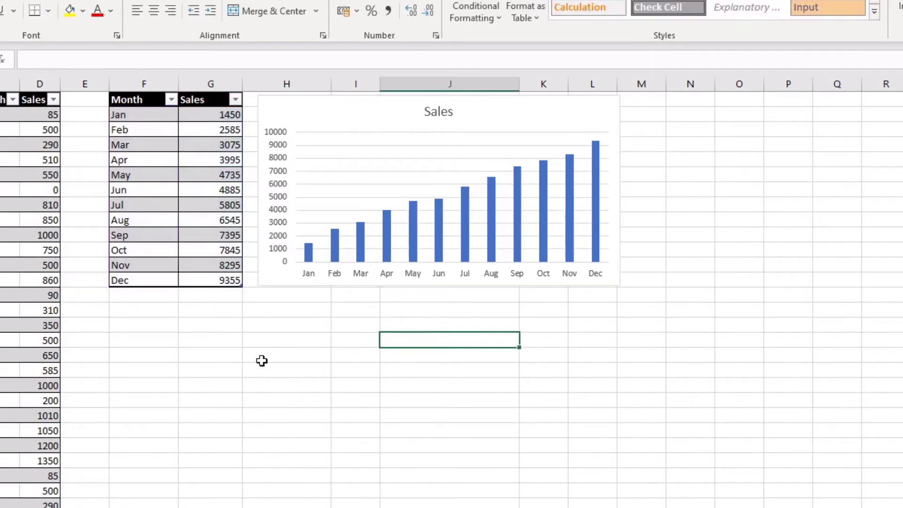
pyautogui.click(132, 314)
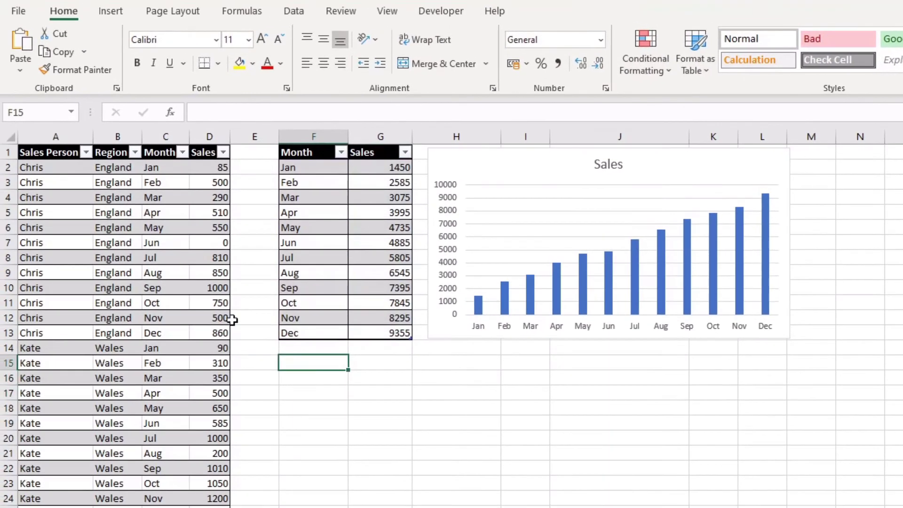
pyautogui.moveTo(55, 137); pyautogui.dragTo(204, 155)
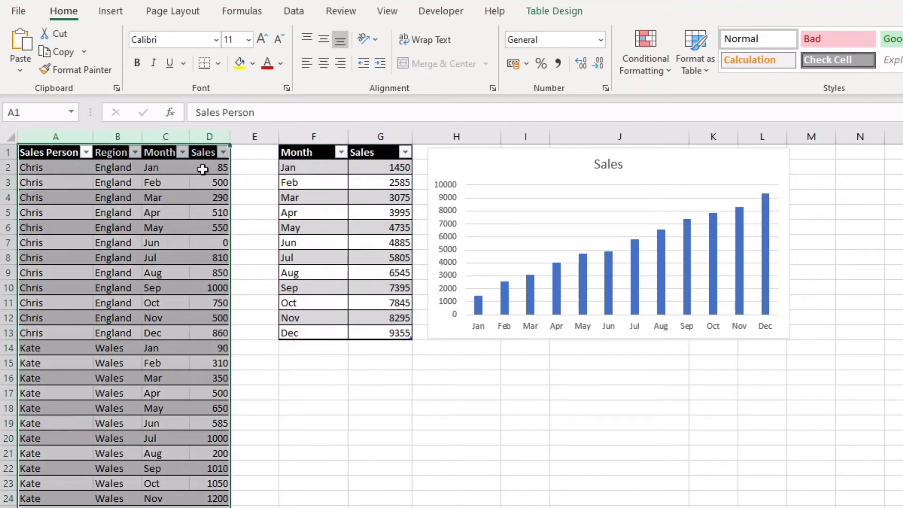
pyautogui.click(523, 167)
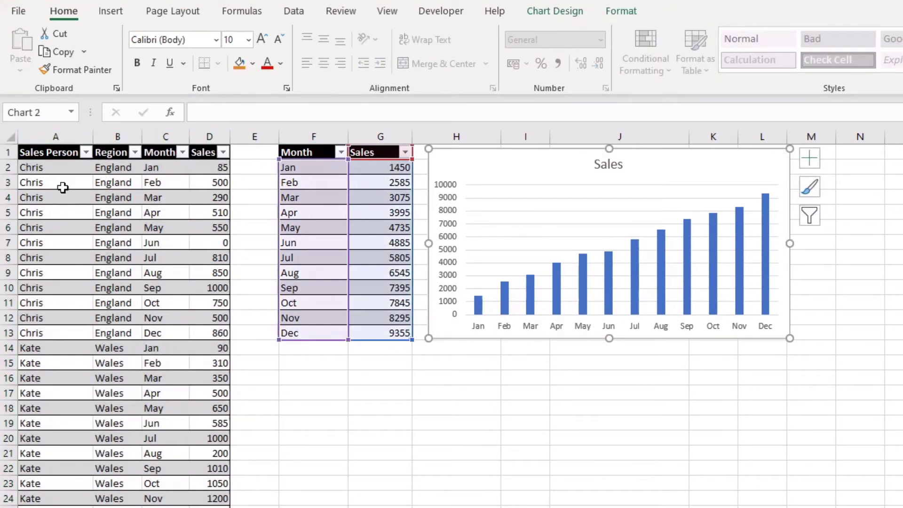
pyautogui.moveTo(55, 134); pyautogui.dragTo(205, 137)
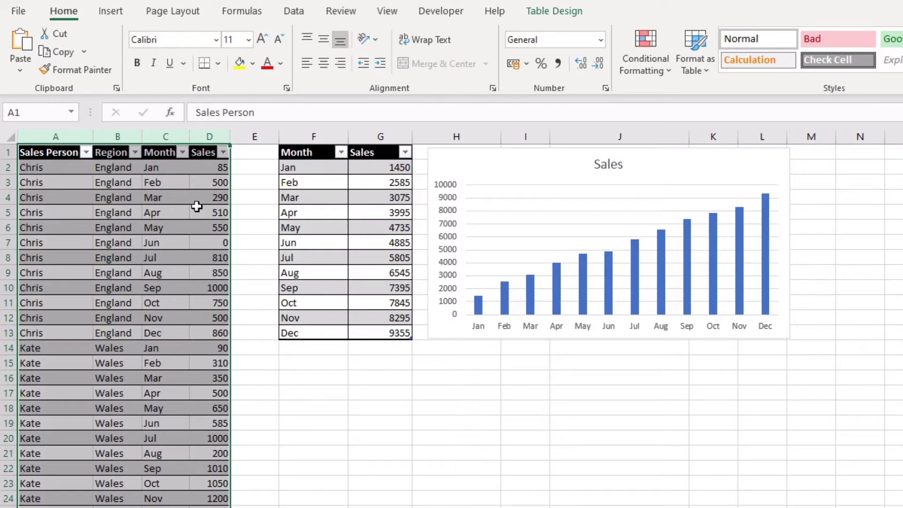
pyautogui.click(155, 202)
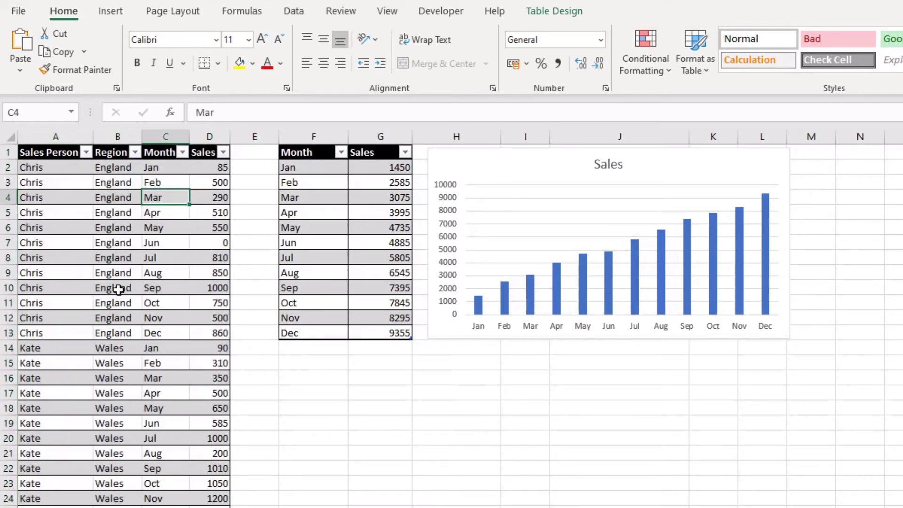
pyautogui.click(118, 289)
pyautogui.click(70, 145)
pyautogui.hotkey('ctrl', 'a')
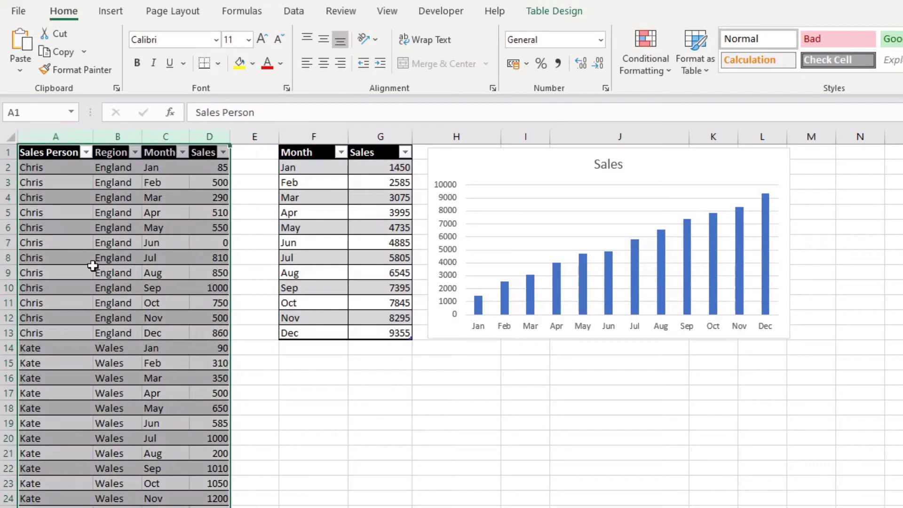
pyautogui.click(93, 266)
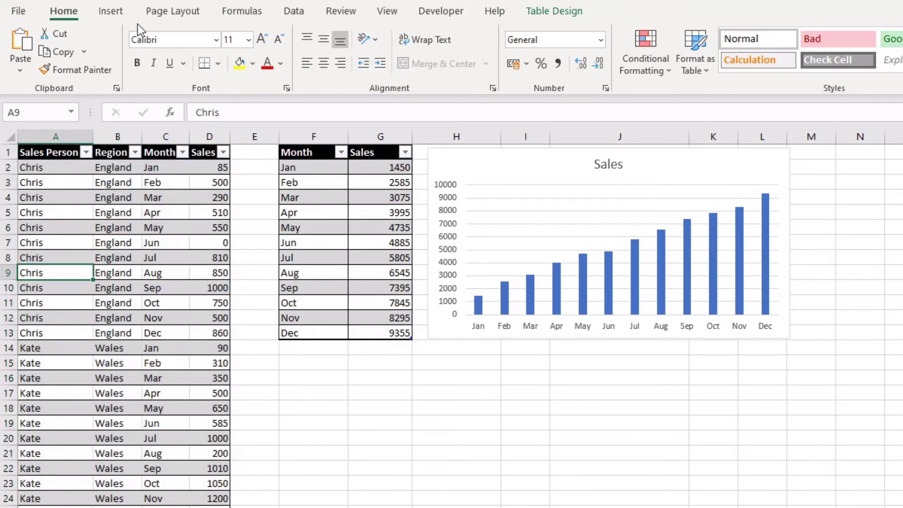
pyautogui.click(113, 13)
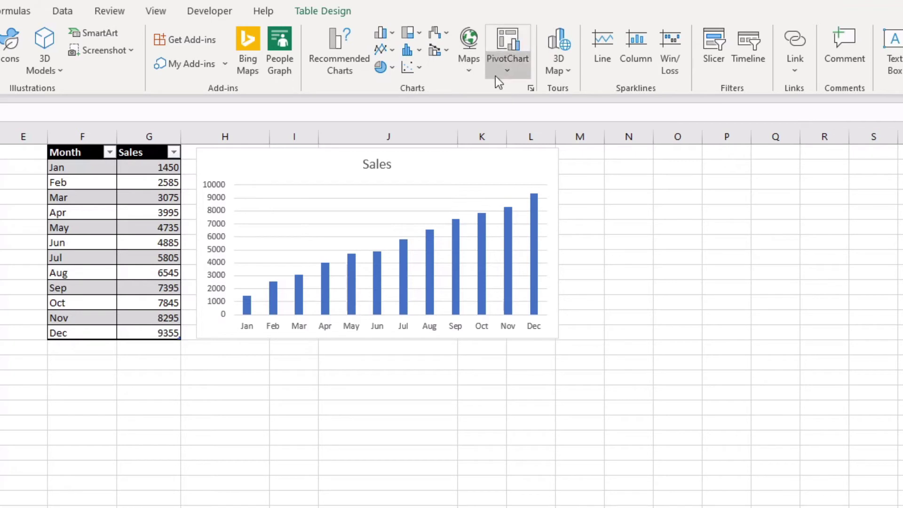
# Open the Create PivotChart dialog for Sales_Table from Insert > PivotChart.
pyautogui.click(507, 72)
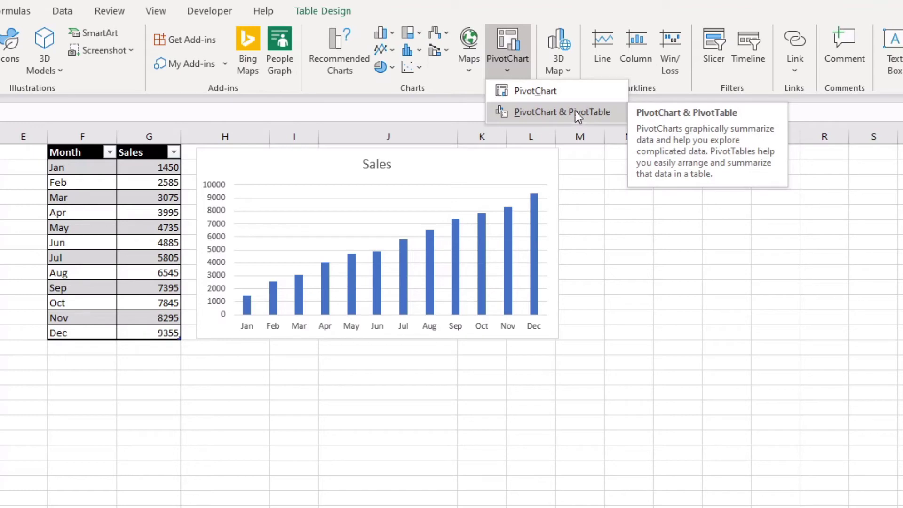
pyautogui.click(571, 92)
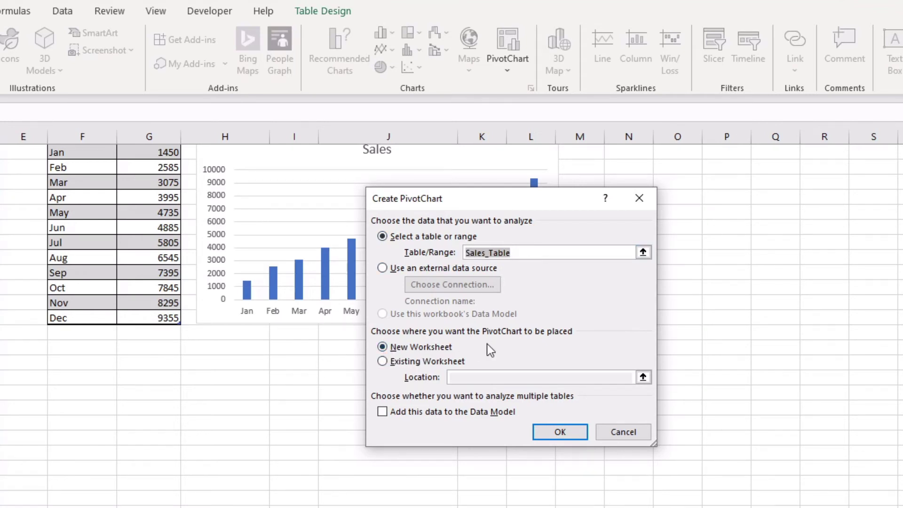
# Create the PivotTable and PivotChart on the existing worksheet at cell F16.
pyautogui.click(383, 362)
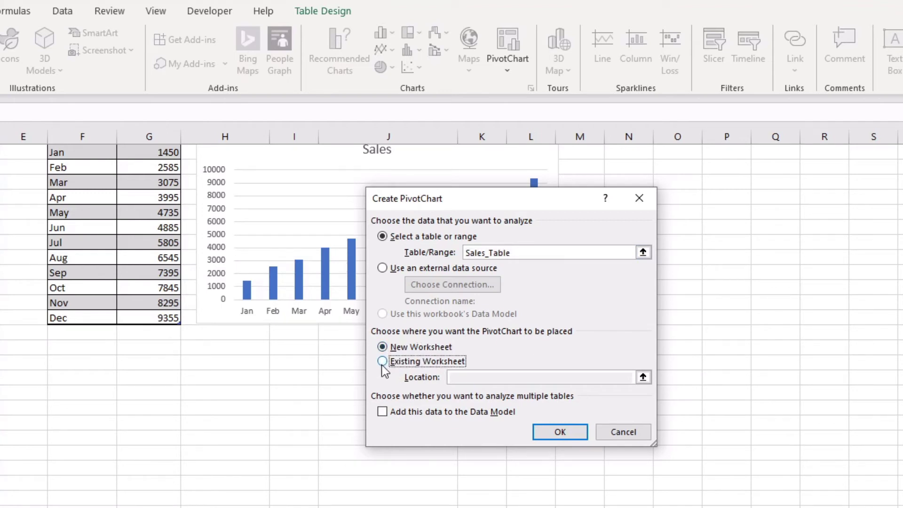
pyautogui.click(462, 379)
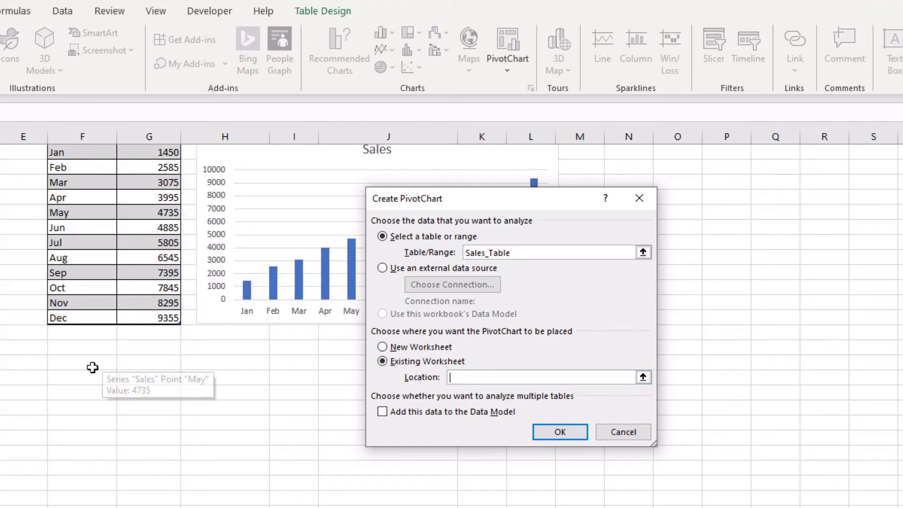
pyautogui.click(81, 366)
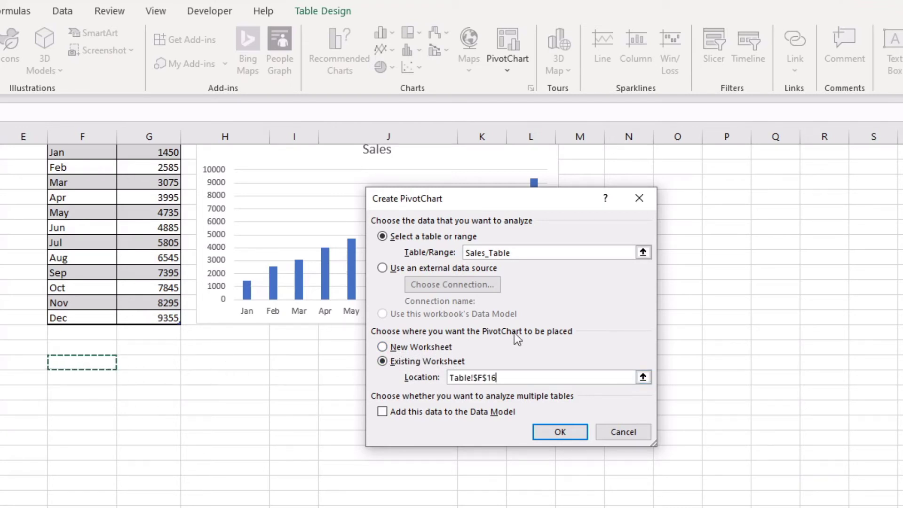
pyautogui.click(559, 433)
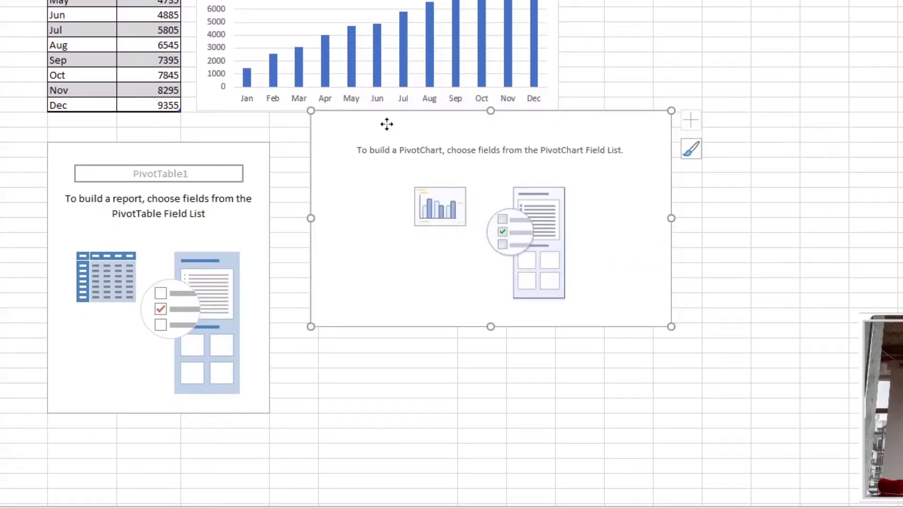
# Position the empty PivotChart right beside the PivotTable1 placeholder.
pyautogui.moveTo(383, 118); pyautogui.dragTo(376, 157)
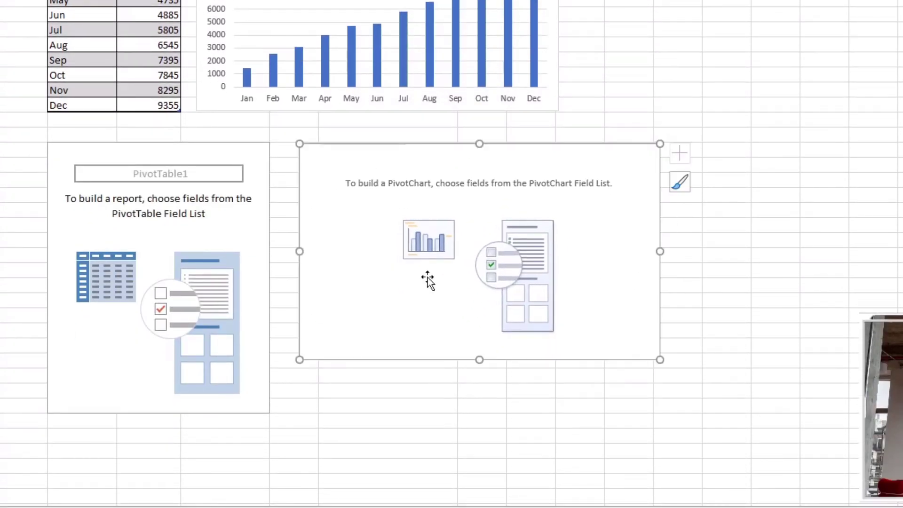
pyautogui.click(116, 153)
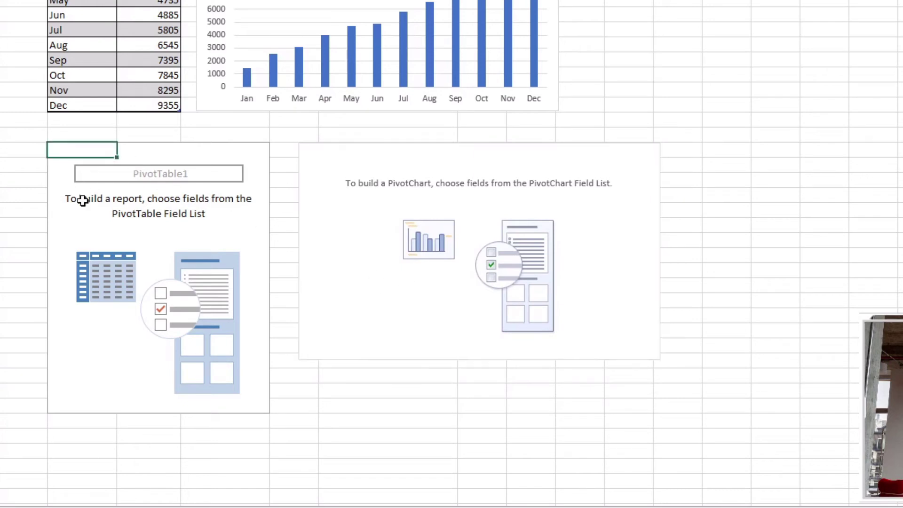
pyautogui.click(83, 207)
pyautogui.click(150, 262)
pyautogui.click(226, 285)
pyautogui.click(228, 225)
pyautogui.click(119, 226)
pyautogui.click(89, 170)
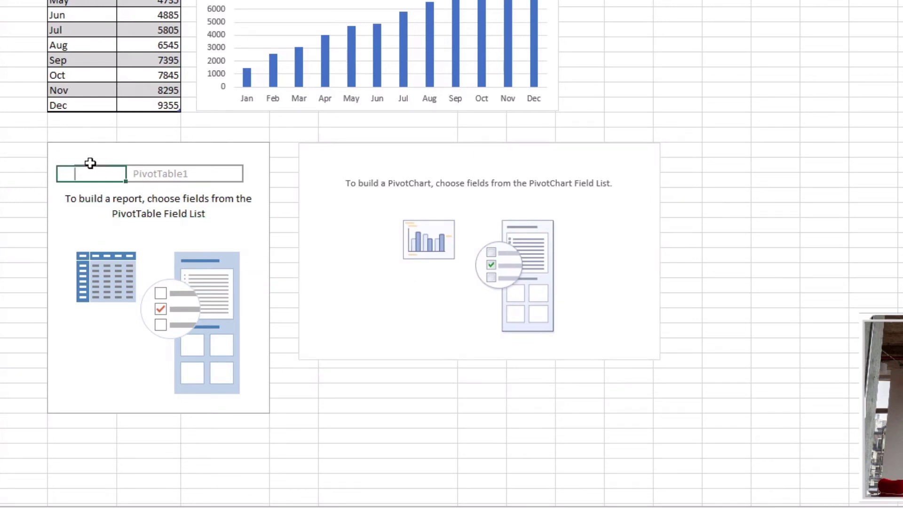
pyautogui.click(77, 151)
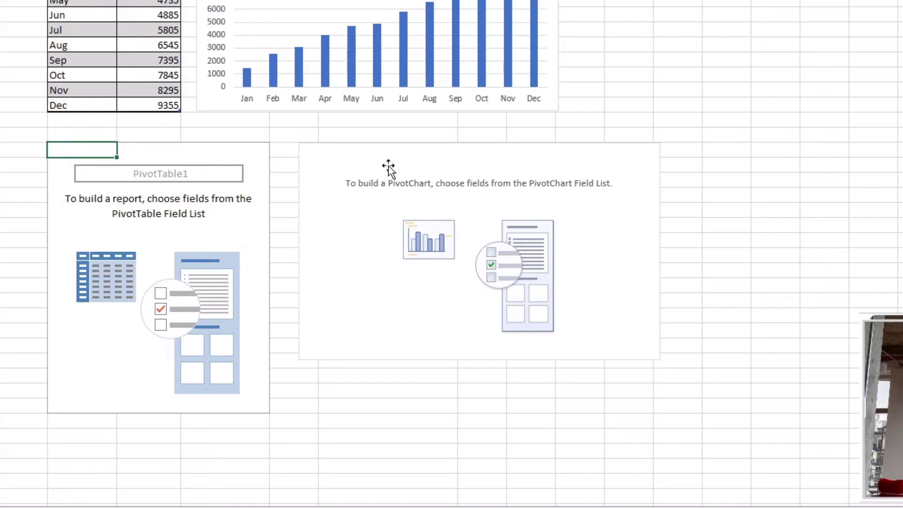
pyautogui.click(323, 155)
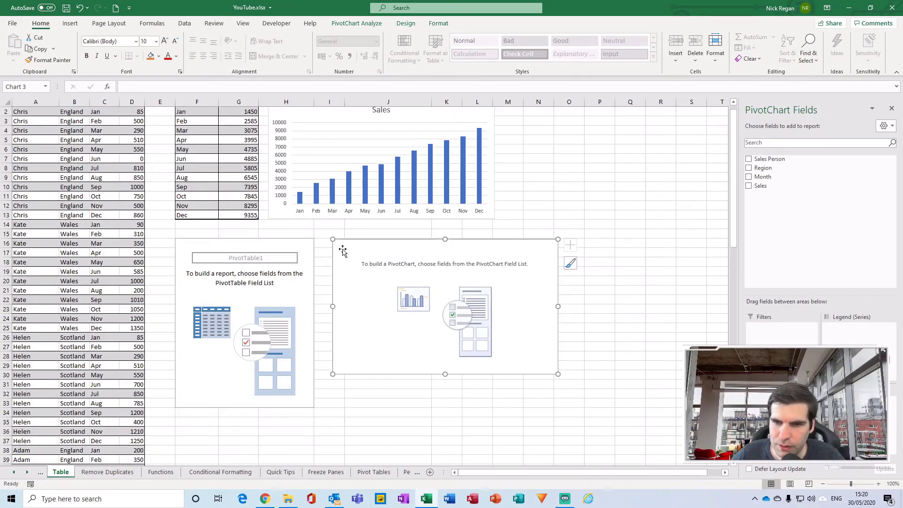
pyautogui.moveTo(342, 251)
pyautogui.mouseDown()
pyautogui.moveTo(402, 244)
pyautogui.moveTo(408, 264)
pyautogui.moveTo(351, 240)
pyautogui.moveTo(339, 247)
pyautogui.mouseUp()
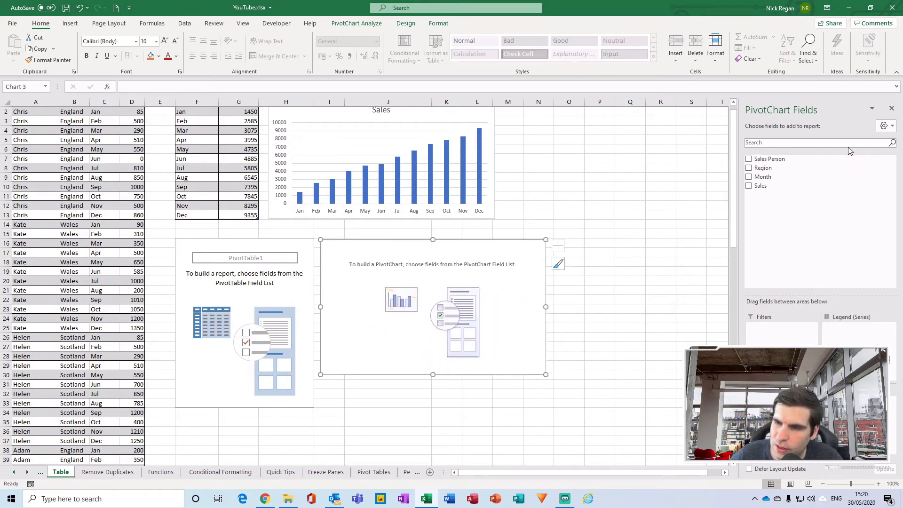
# Add Month and Sales to the pivot and move the PivotChart next to the pivot table.
pyautogui.moveTo(774, 177); pyautogui.dragTo(781, 405)
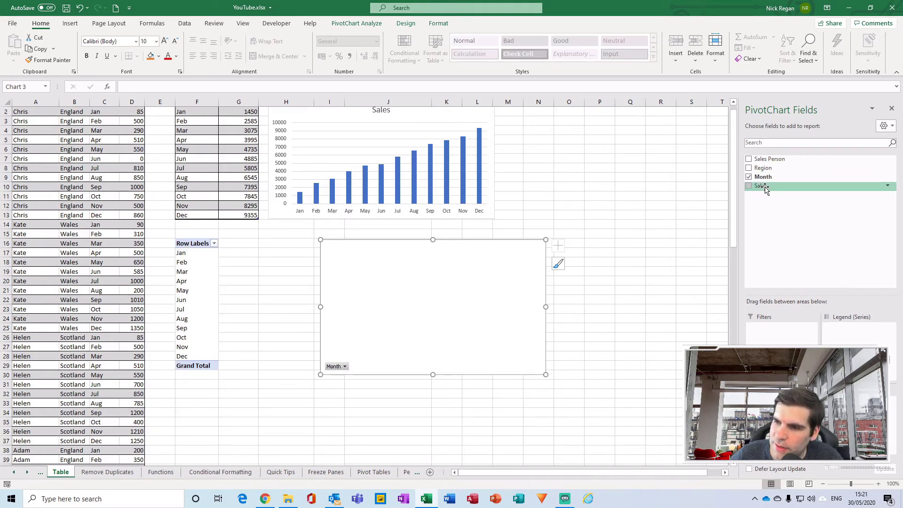
pyautogui.moveTo(764, 186); pyautogui.dragTo(859, 414)
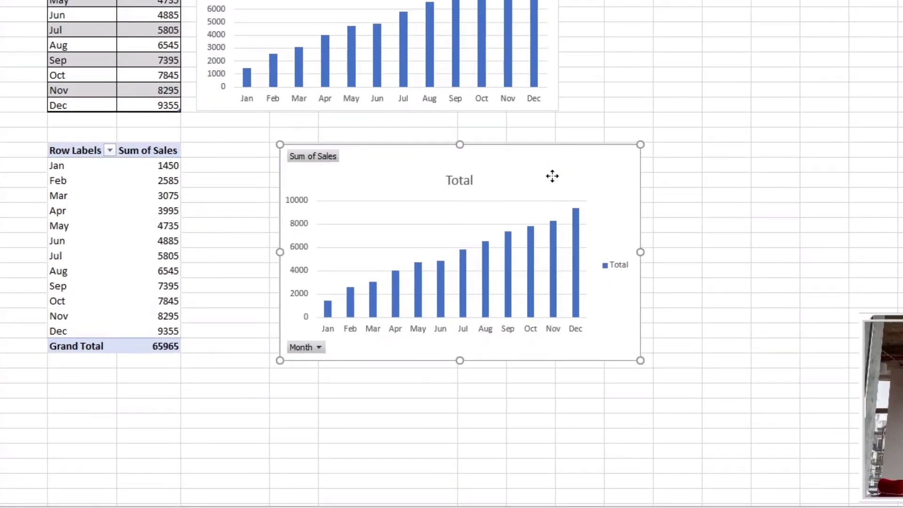
pyautogui.moveTo(553, 176); pyautogui.dragTo(475, 162)
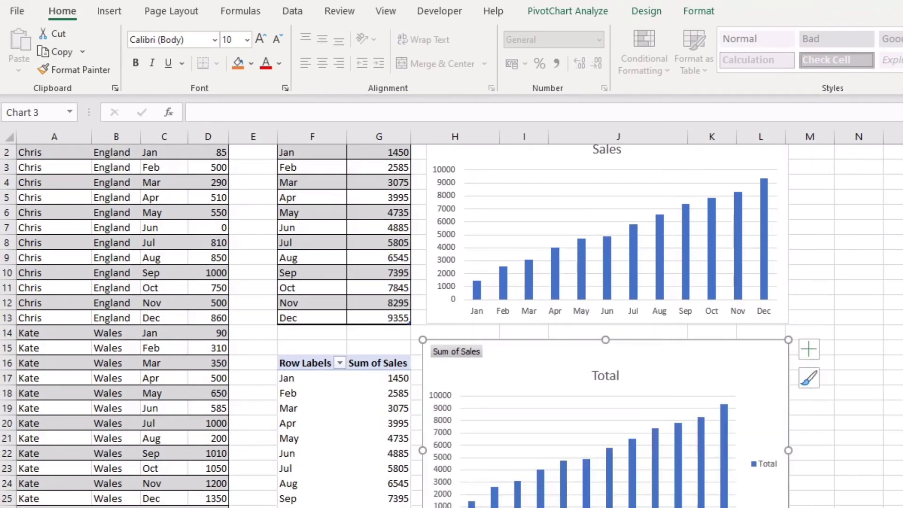
pyautogui.scroll(1, 783, 490)
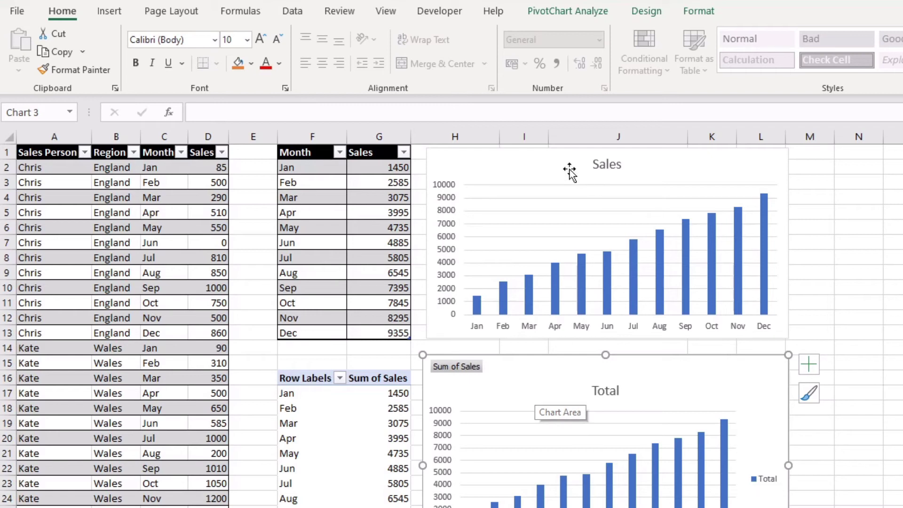
pyautogui.click(541, 155)
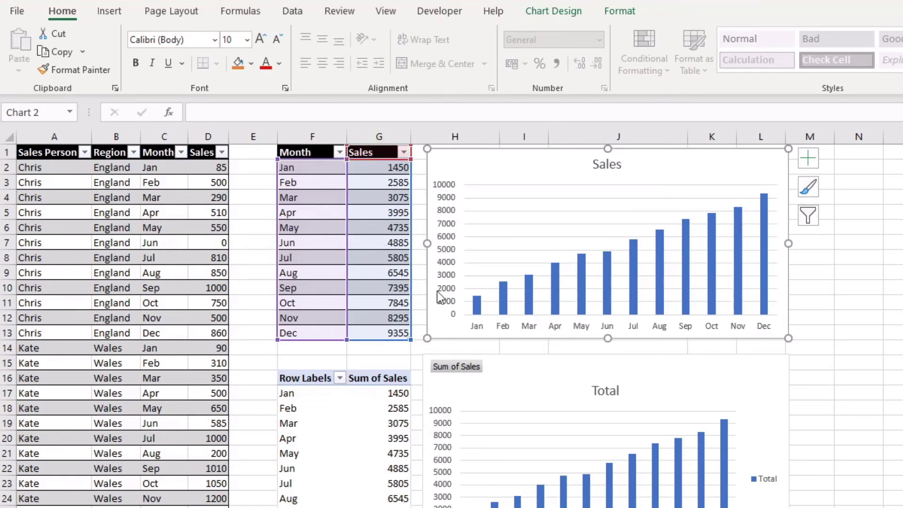
pyautogui.moveTo(390, 181); pyautogui.dragTo(400, 288)
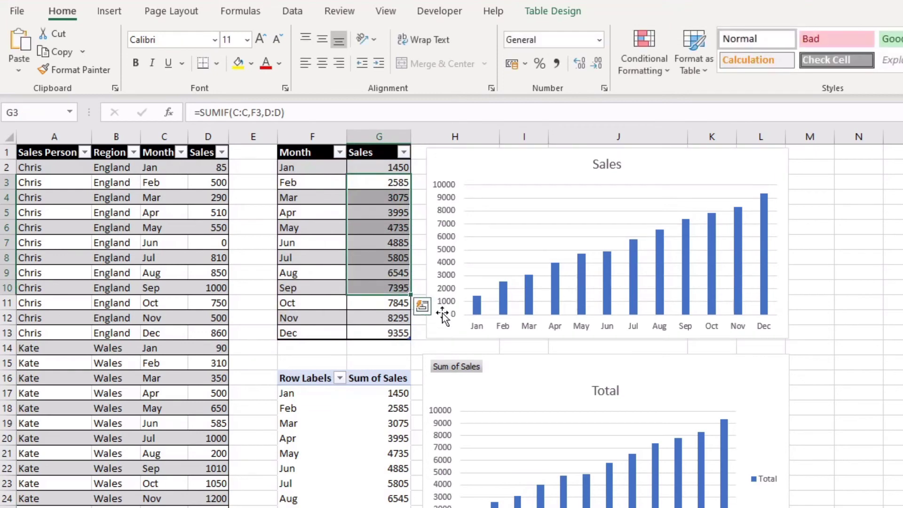
pyautogui.click(515, 162)
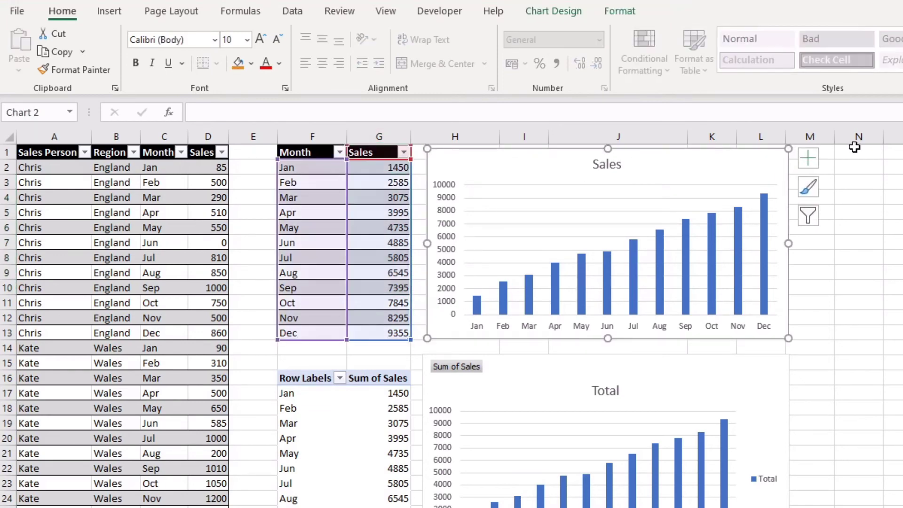
pyautogui.click(659, 379)
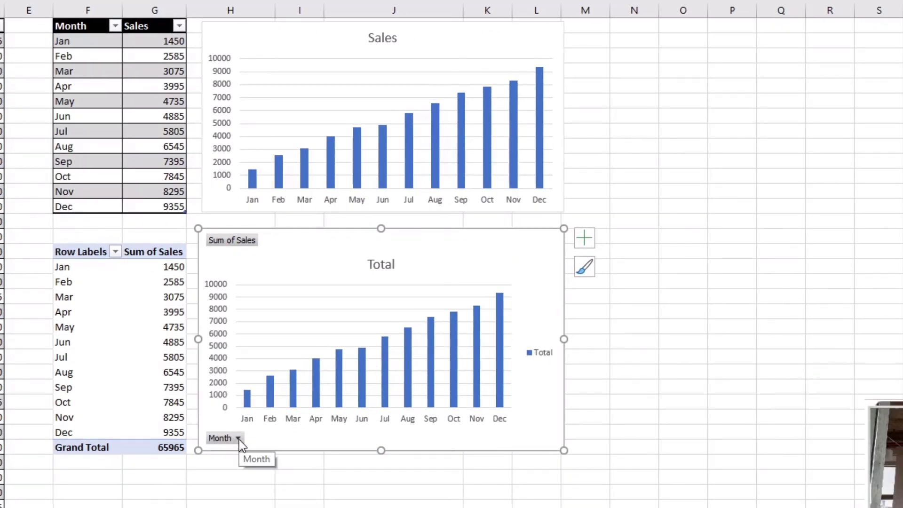
pyautogui.click(238, 438)
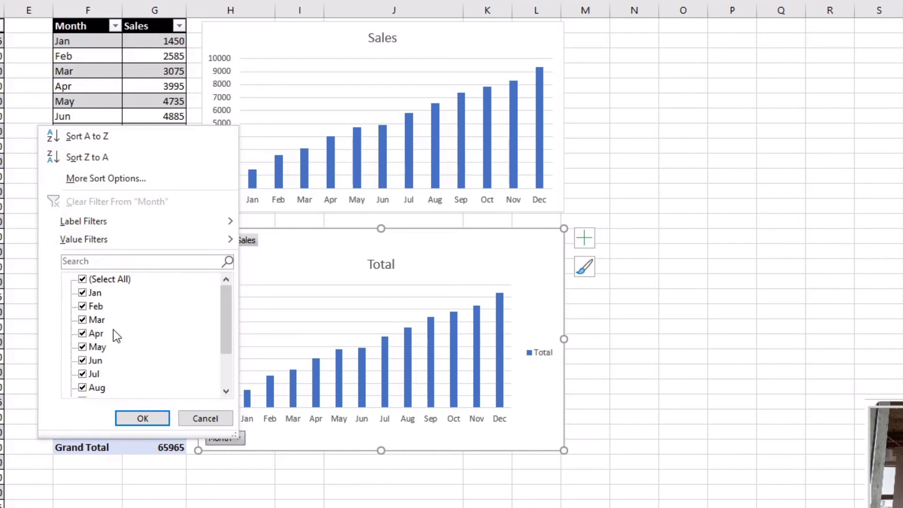
pyautogui.click(83, 280)
pyautogui.click(82, 292)
pyautogui.click(83, 306)
pyautogui.click(83, 320)
pyautogui.click(126, 419)
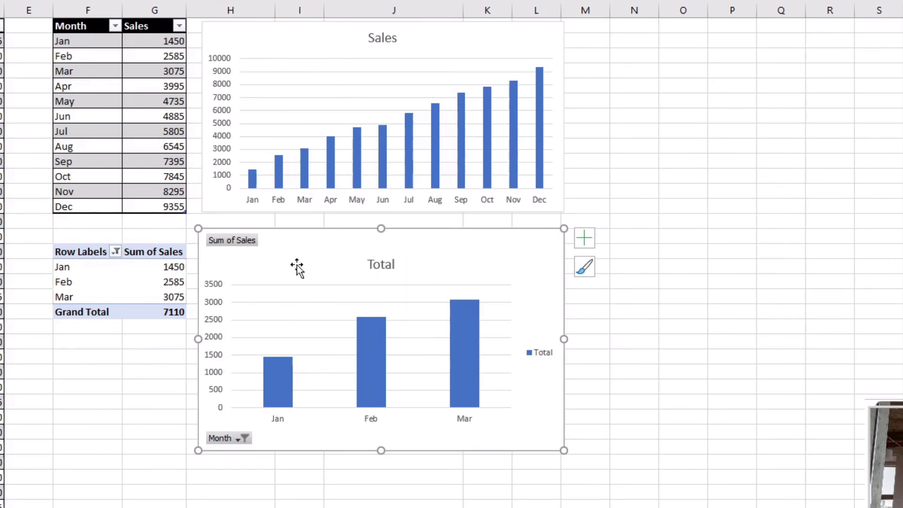
pyautogui.click(239, 440)
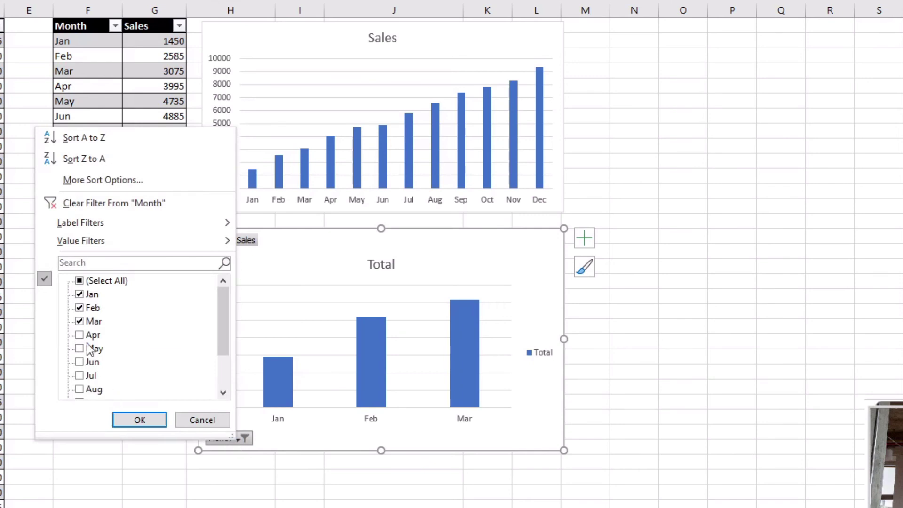
pyautogui.click(80, 281)
pyautogui.click(121, 419)
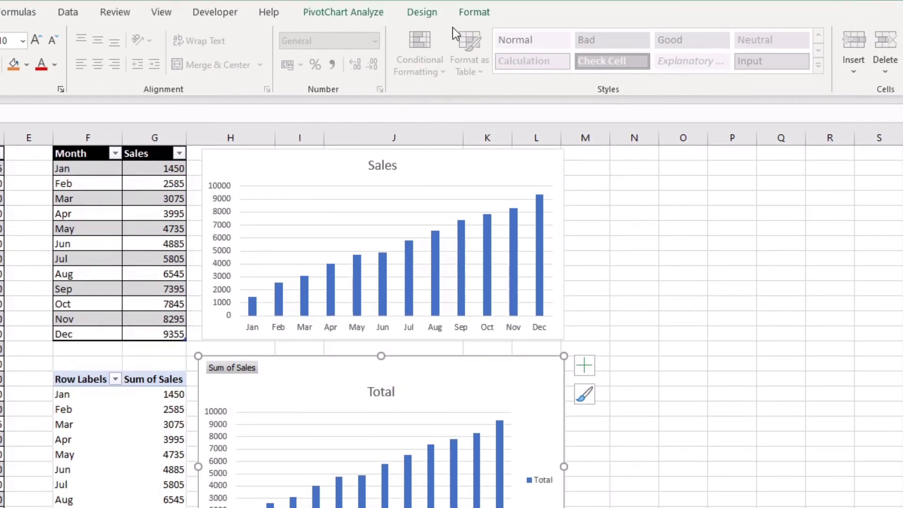
# Apply the dark grey style from the Chart Styles gallery to the Total PivotChart.
pyautogui.click(433, 18)
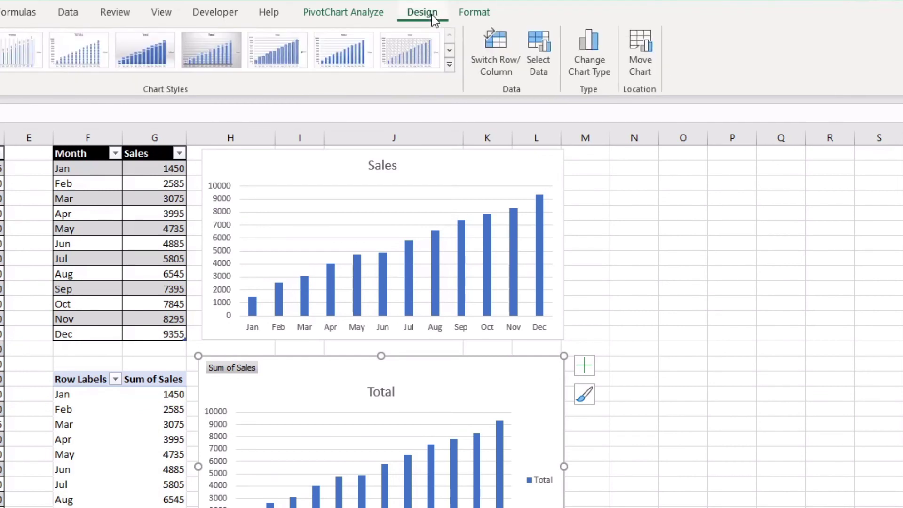
pyautogui.click(450, 69)
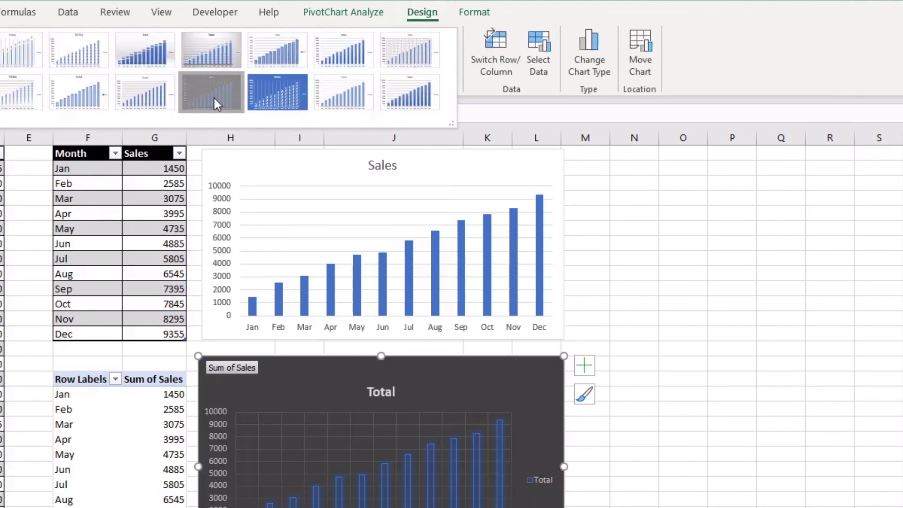
pyautogui.click(214, 98)
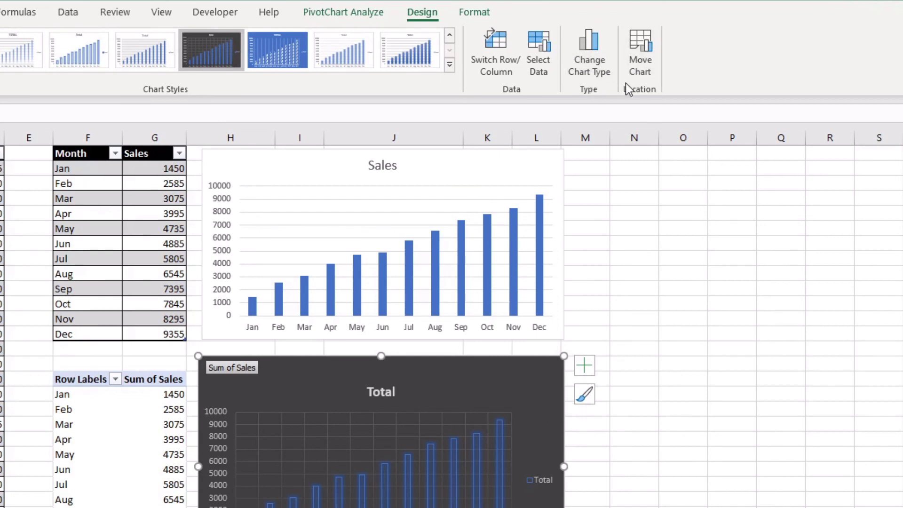
pyautogui.click(475, 19)
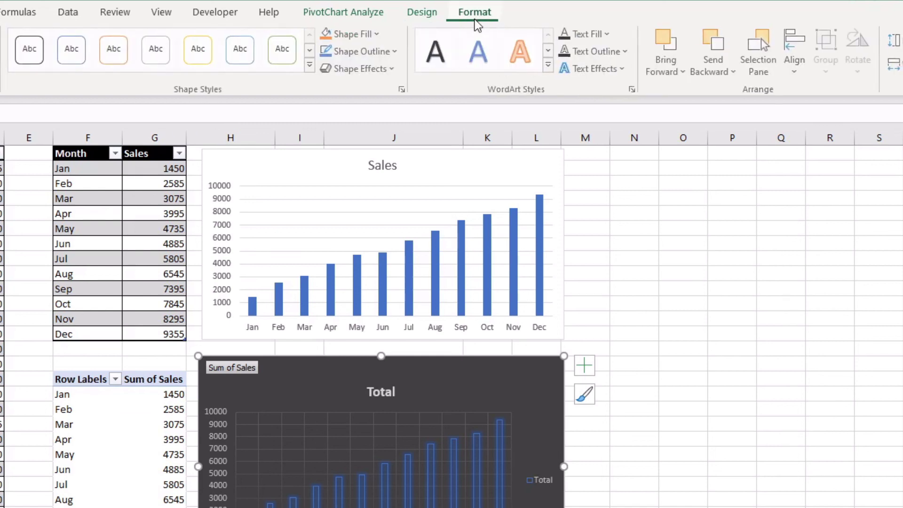
# On PivotChart Analyze, toggle Field Buttons and Field List off and back on.
pyautogui.click(388, 14)
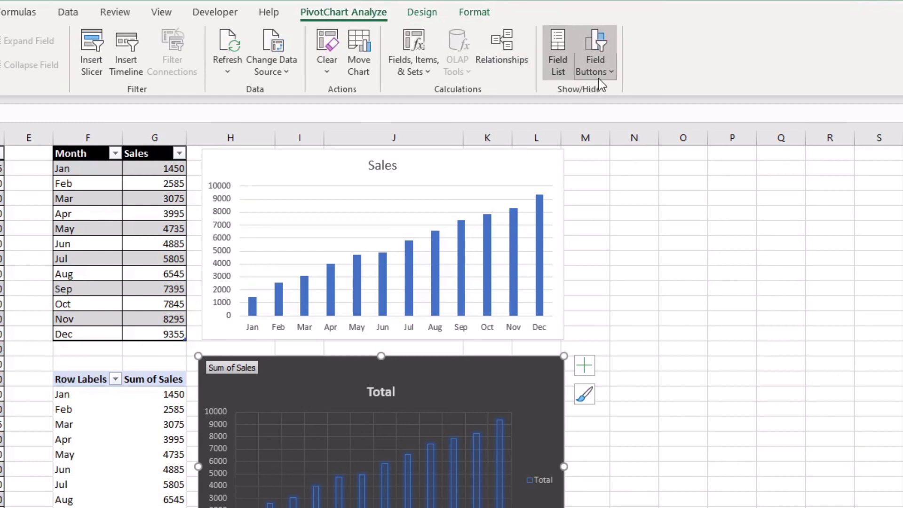
pyautogui.click(601, 47)
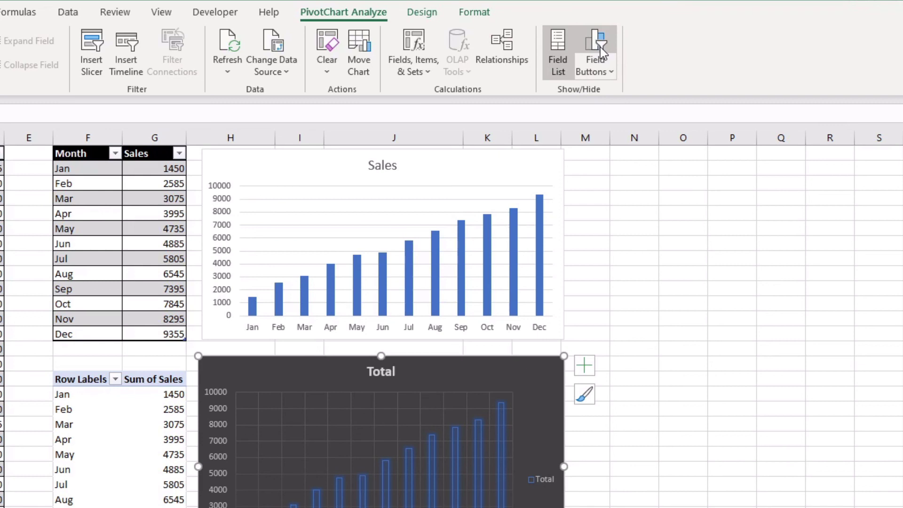
pyautogui.click(600, 47)
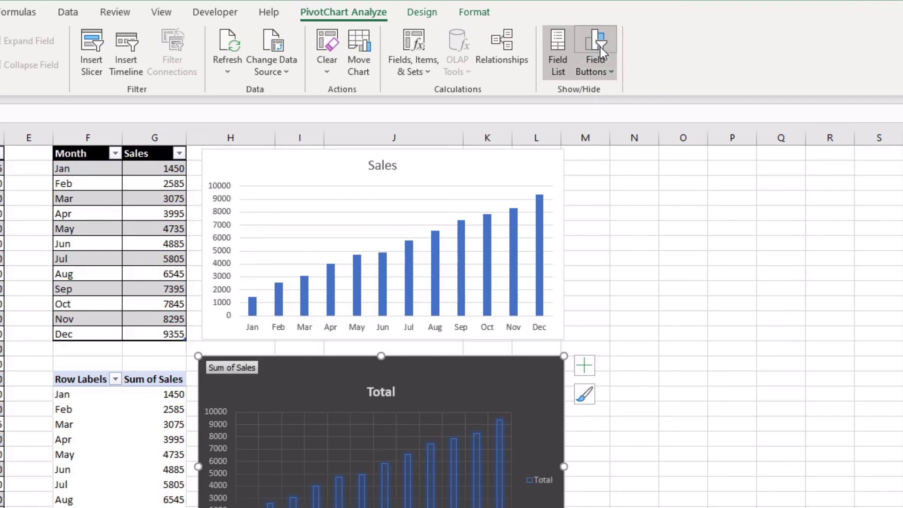
pyautogui.click(559, 45)
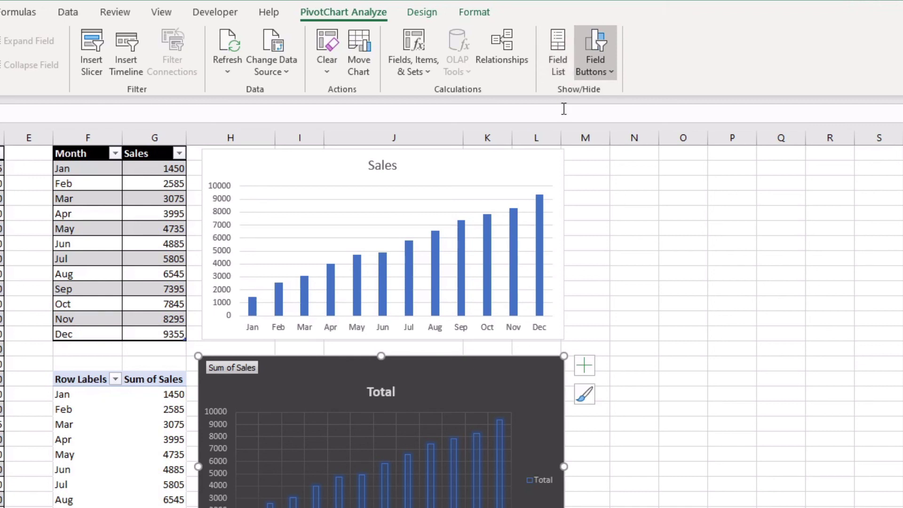
pyautogui.click(558, 47)
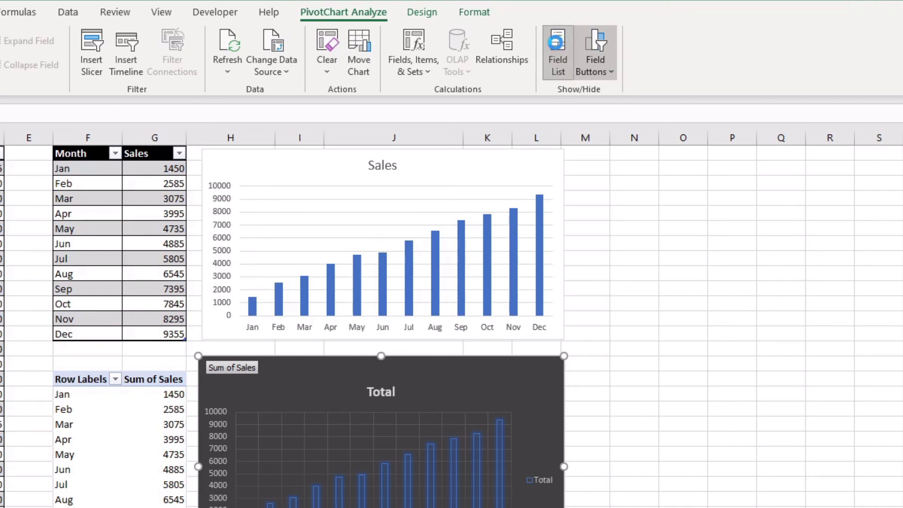